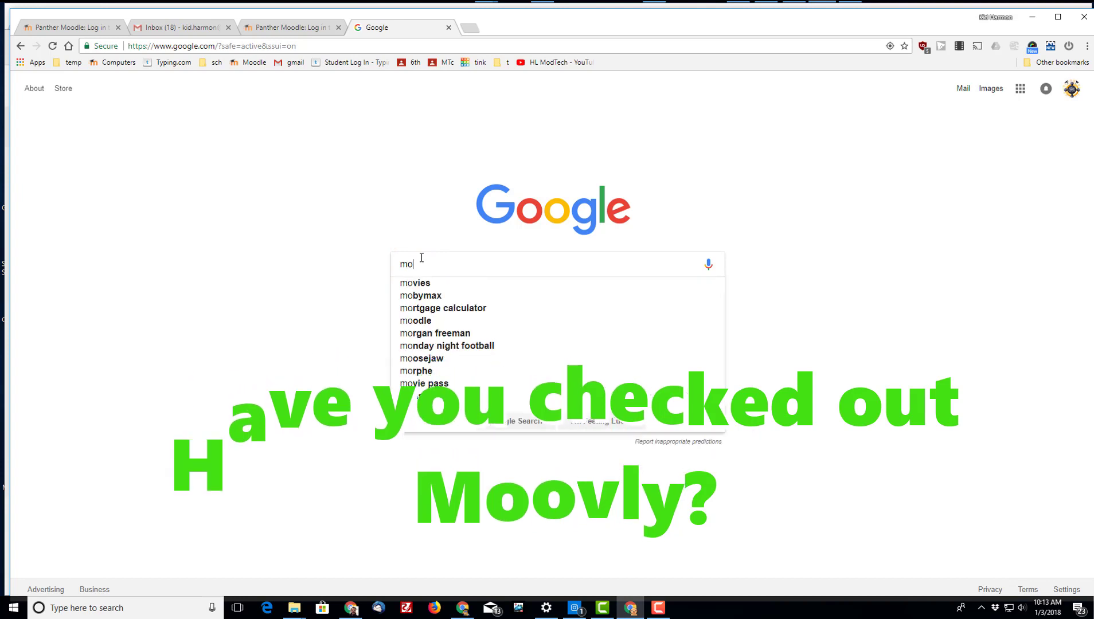
# Step: Search Google for moovly, open the Moovly website and sign in with the listed Google account
pyautogui.press('Return')
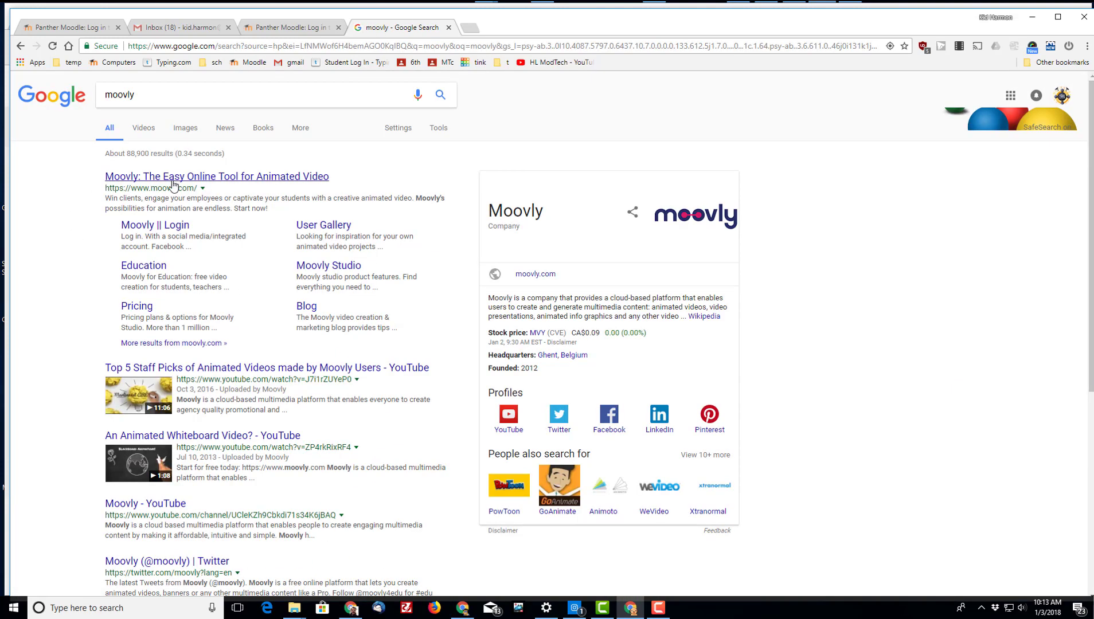
pyautogui.click(214, 177)
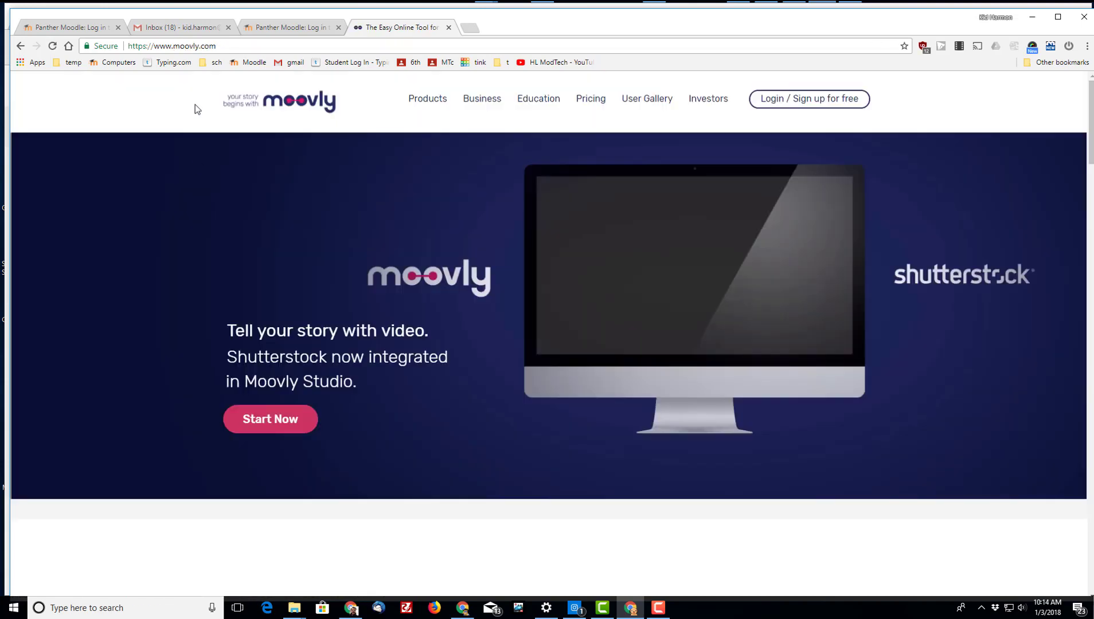
pyautogui.click(782, 101)
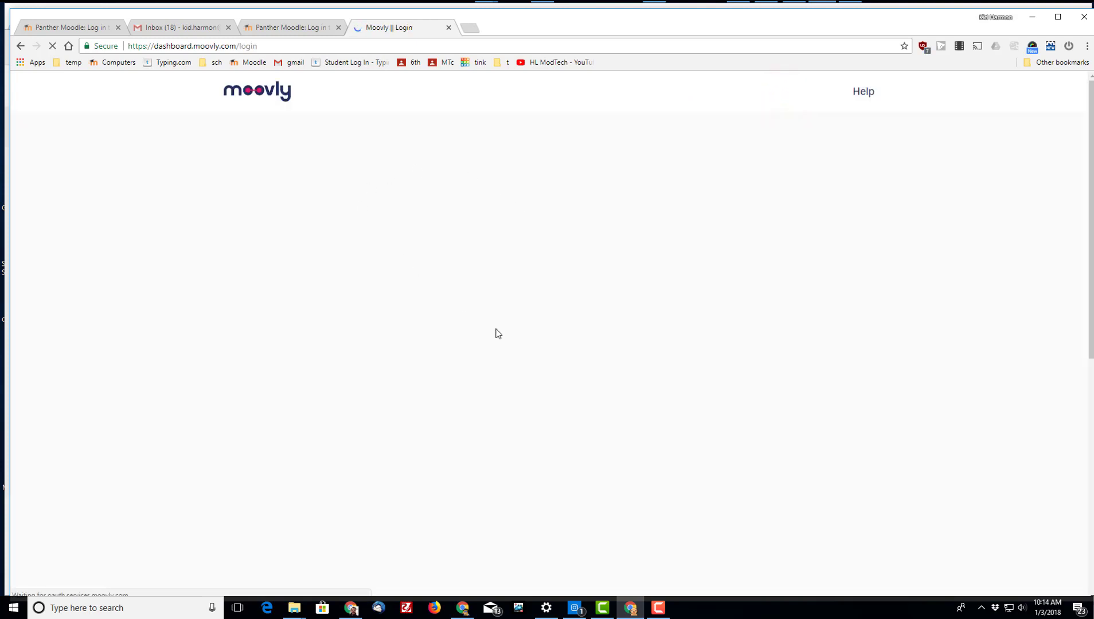
pyautogui.click(635, 261)
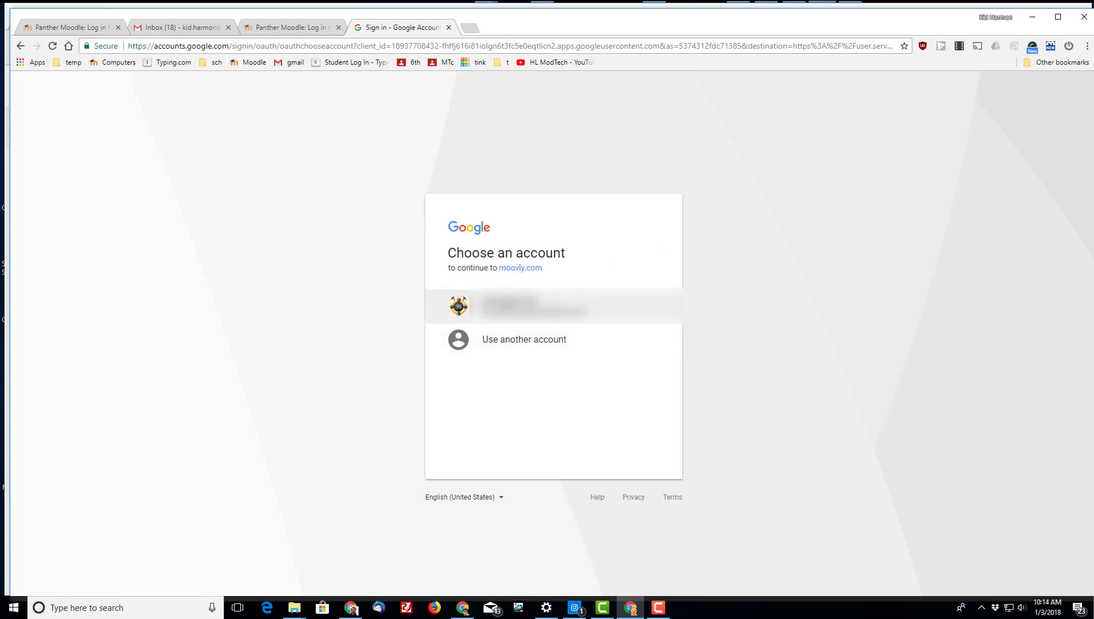
pyautogui.click(573, 304)
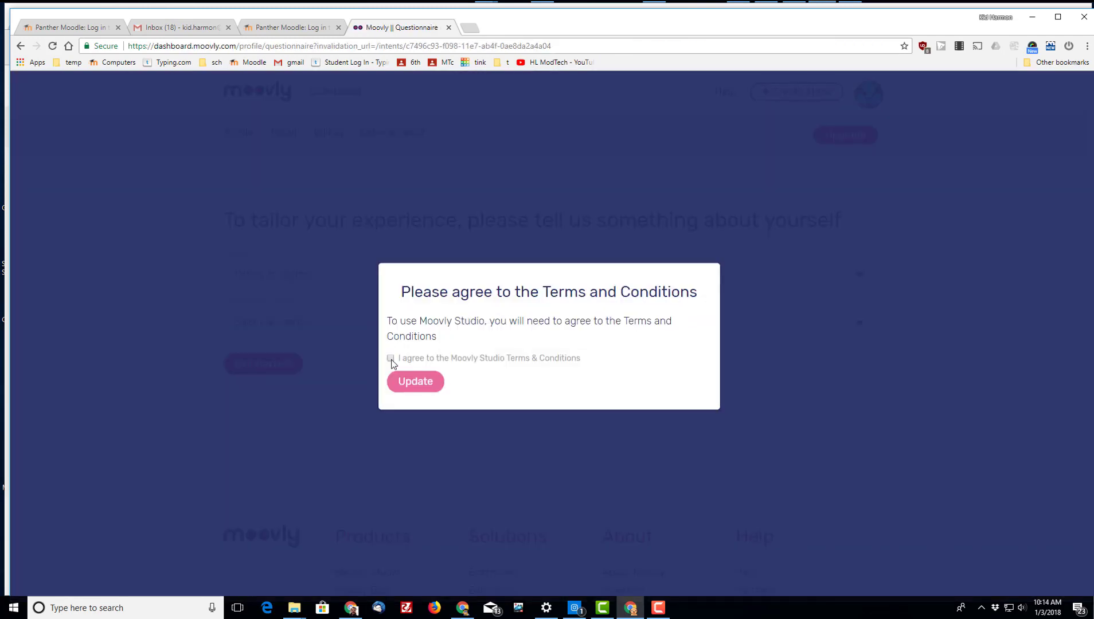
# Step: Agree to the Moovly Studio Terms & Conditions and dismiss the free trial welcome message
pyautogui.click(390, 358)
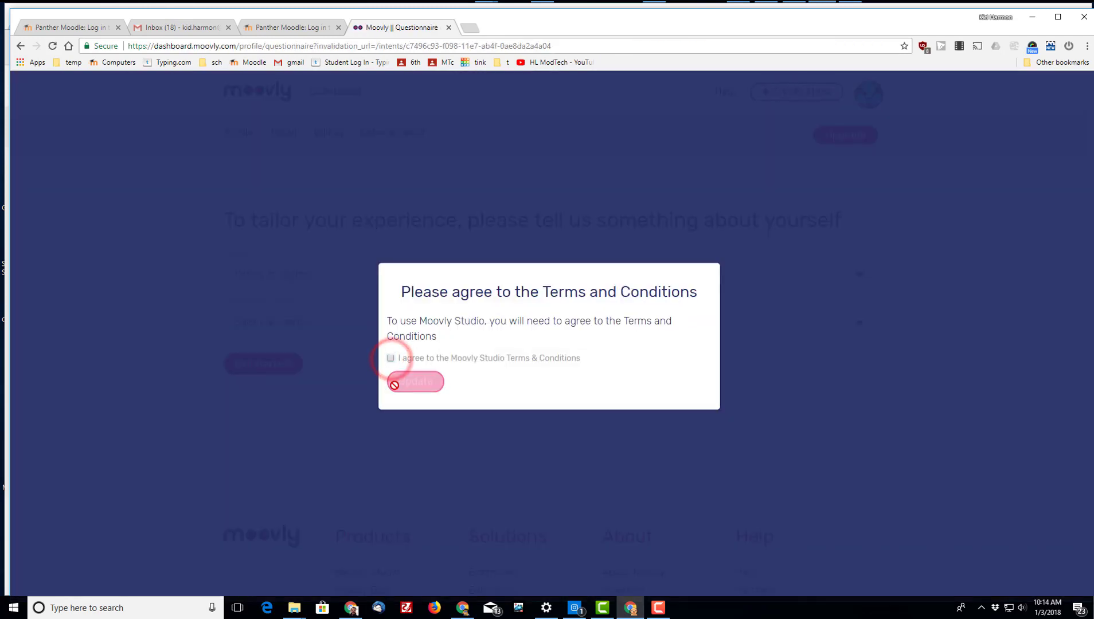
pyautogui.click(416, 381)
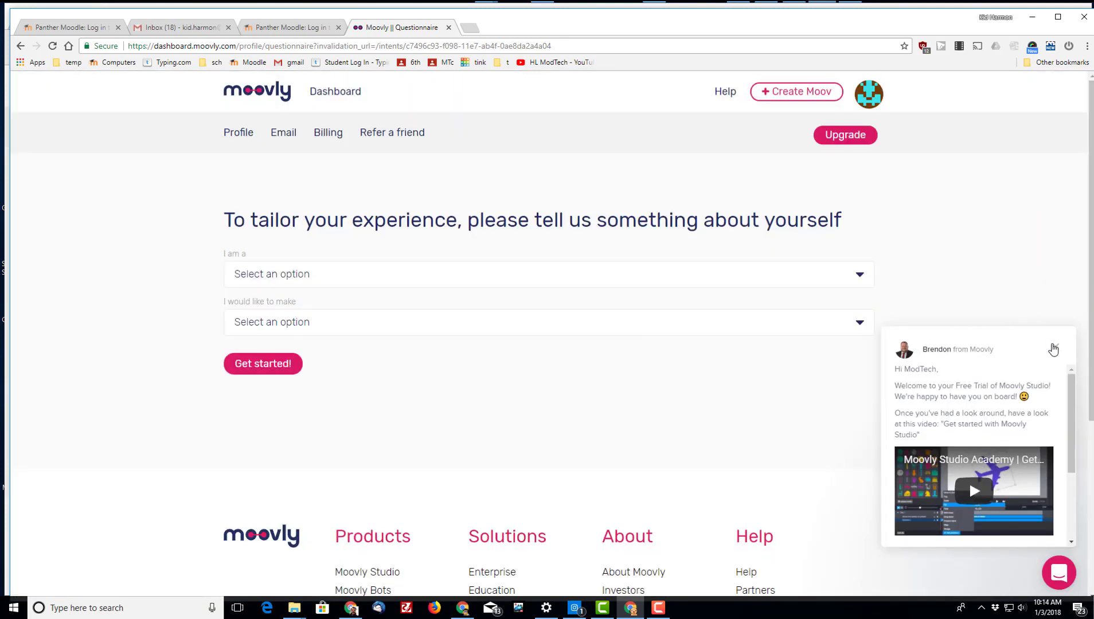
pyautogui.click(1055, 347)
# Step: Complete the questionnaire with A teacher/student and Holiday/Personal Videos, and continue past the welcome notice to My Moovs
pyautogui.click(288, 284)
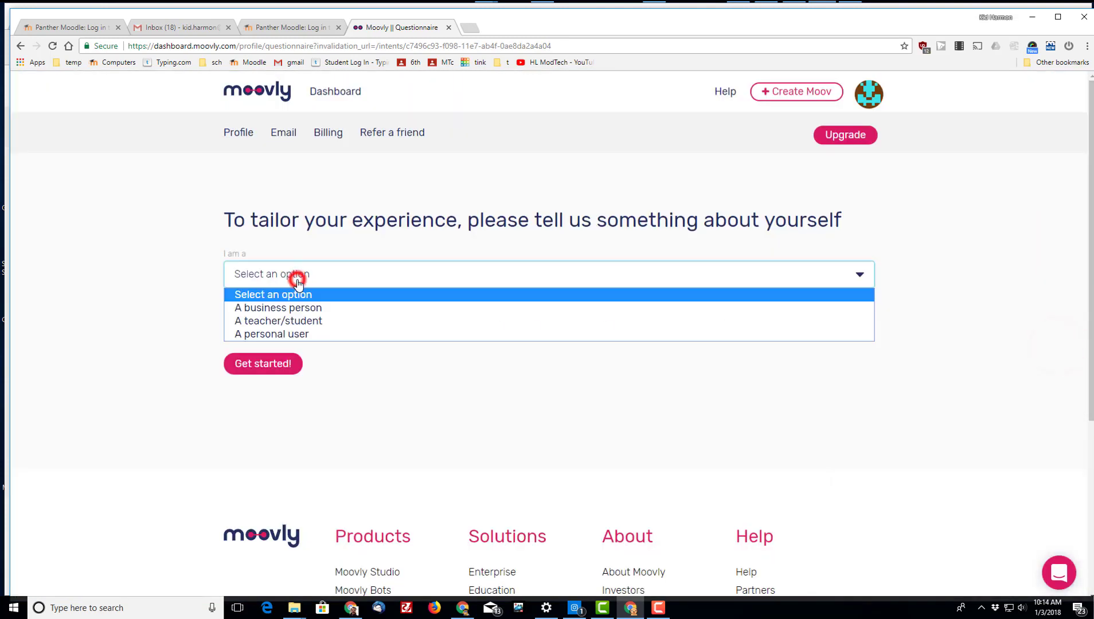
pyautogui.click(301, 322)
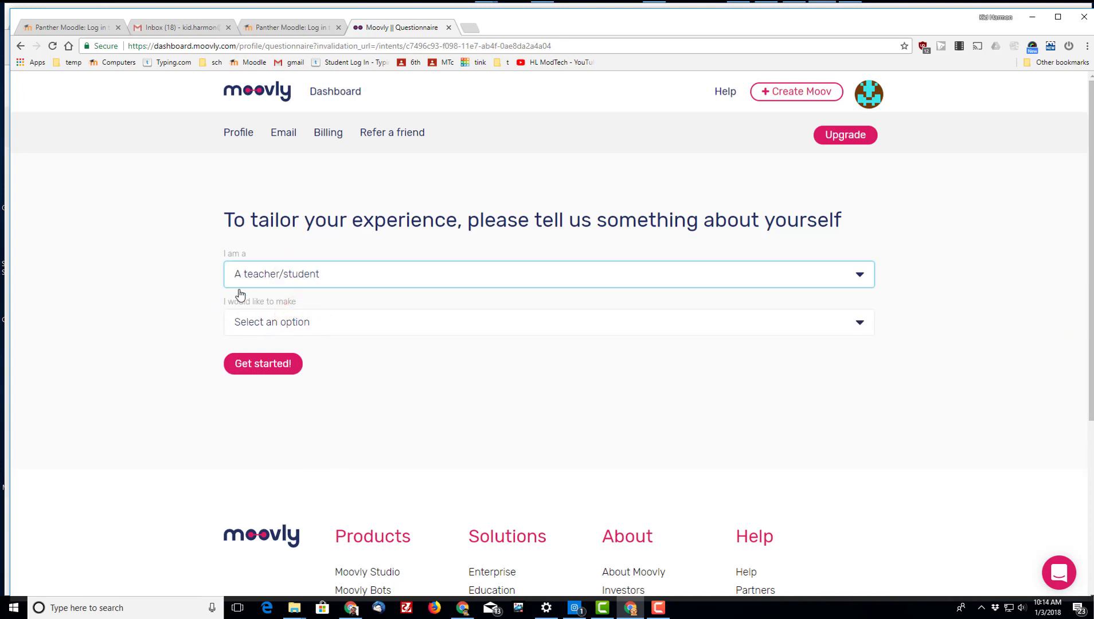
pyautogui.click(274, 322)
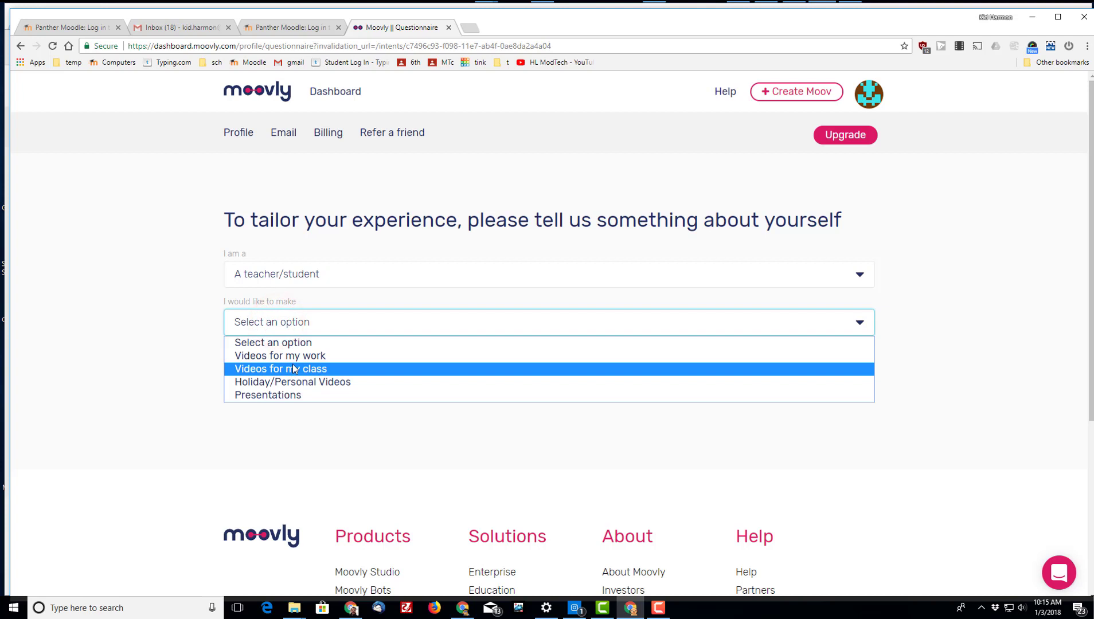
pyautogui.click(314, 385)
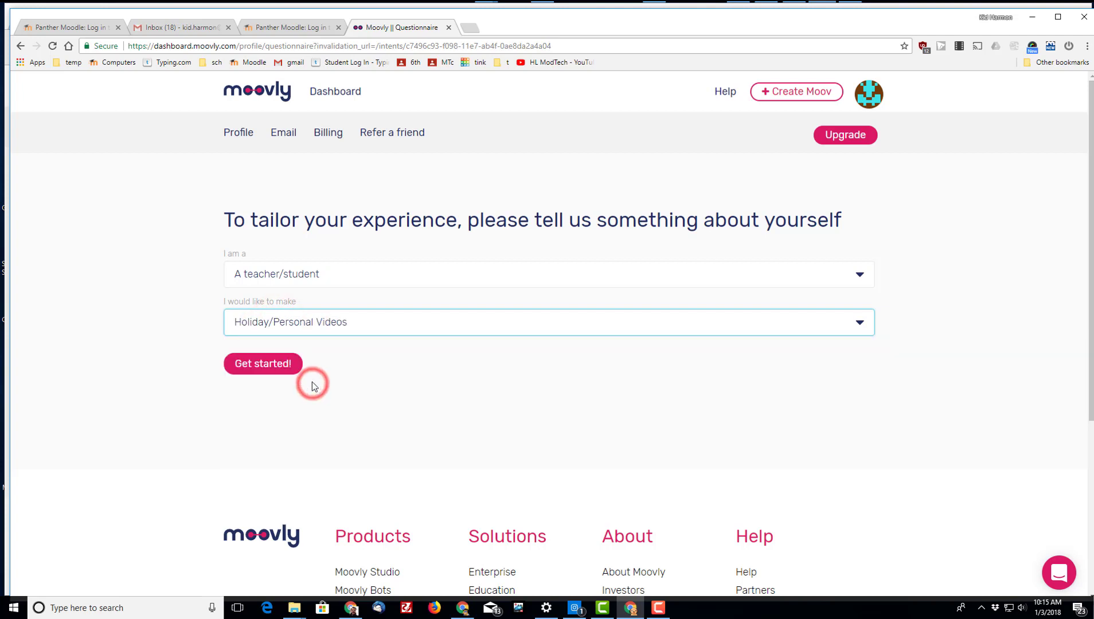
pyautogui.click(258, 369)
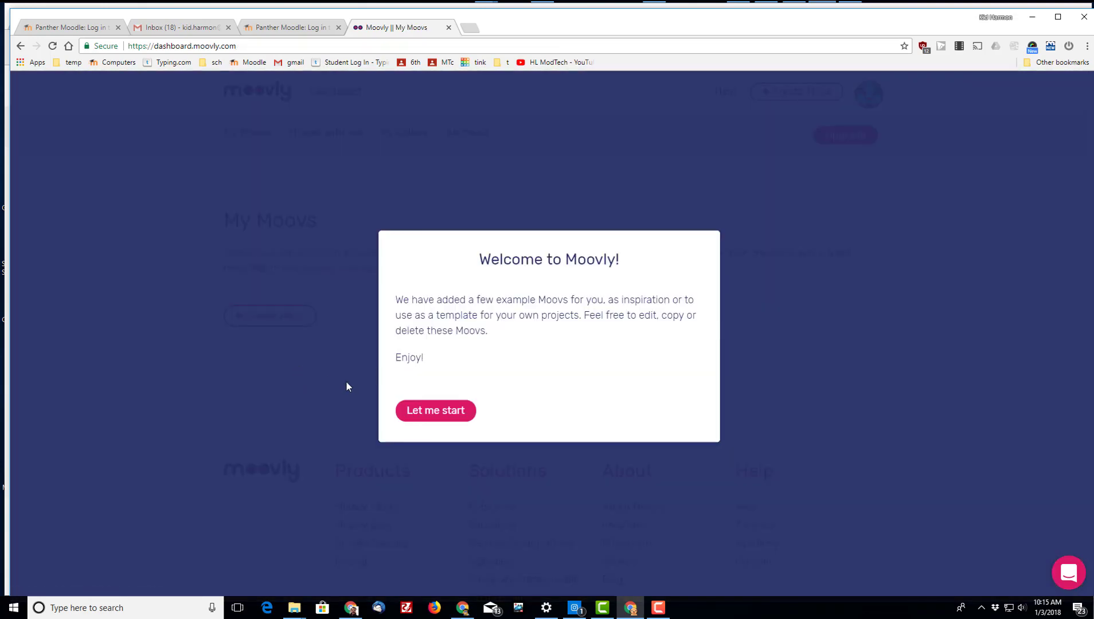
pyautogui.click(442, 410)
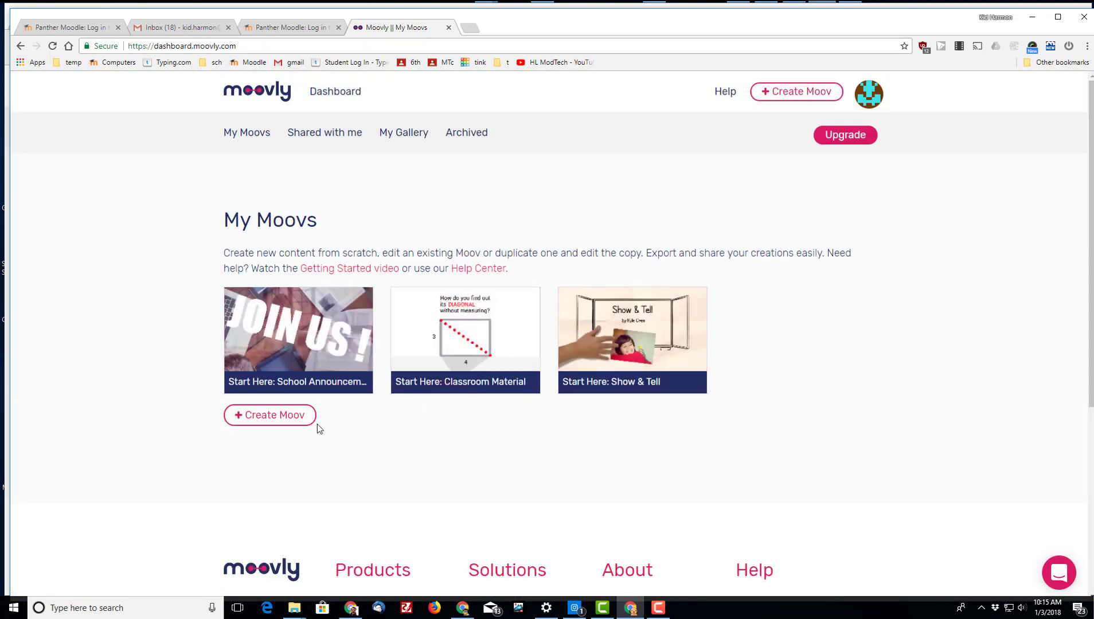
# Step: Create a new Moov titled "Fun Card" with the description "Happy New Year"
pyautogui.click(255, 423)
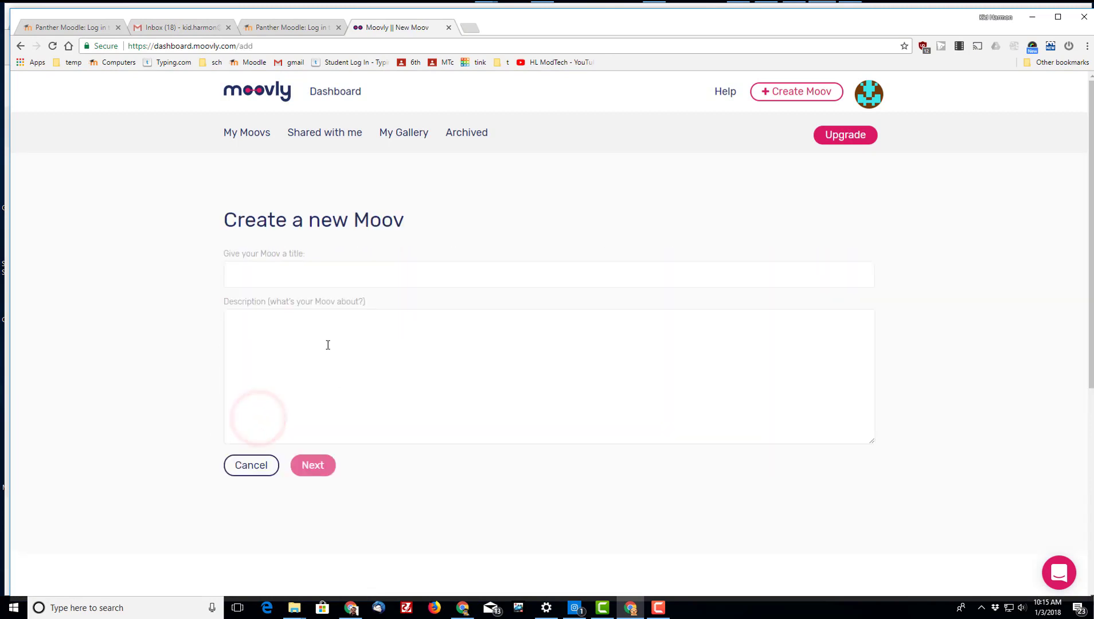
pyautogui.write('Fun Card')
pyautogui.press('Tab')
pyautogui.write('Happy New Year')
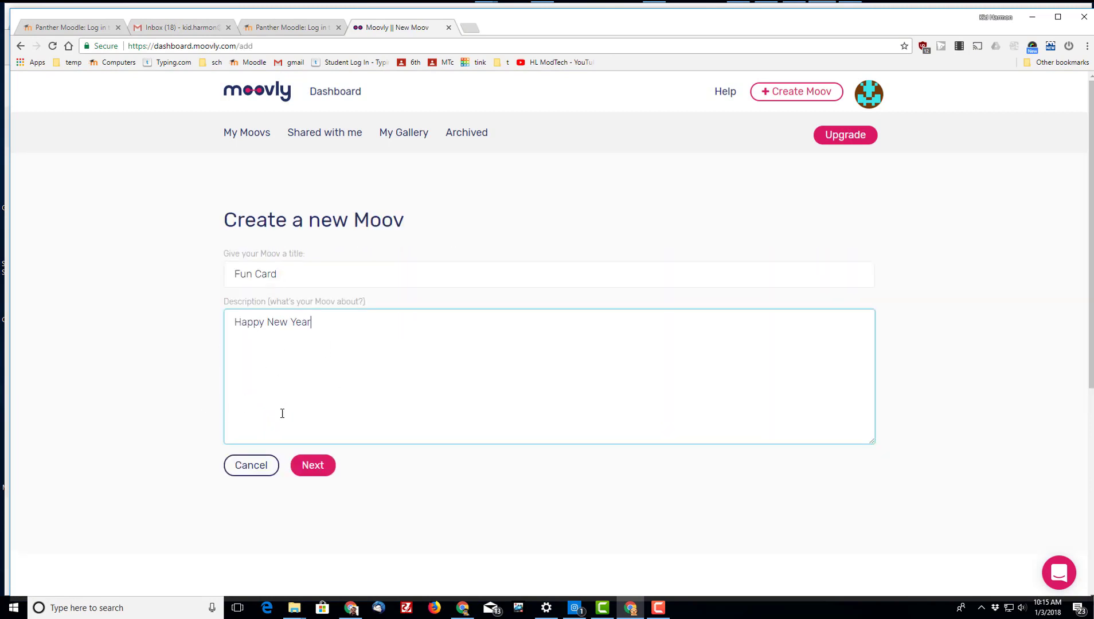
pyautogui.click(311, 464)
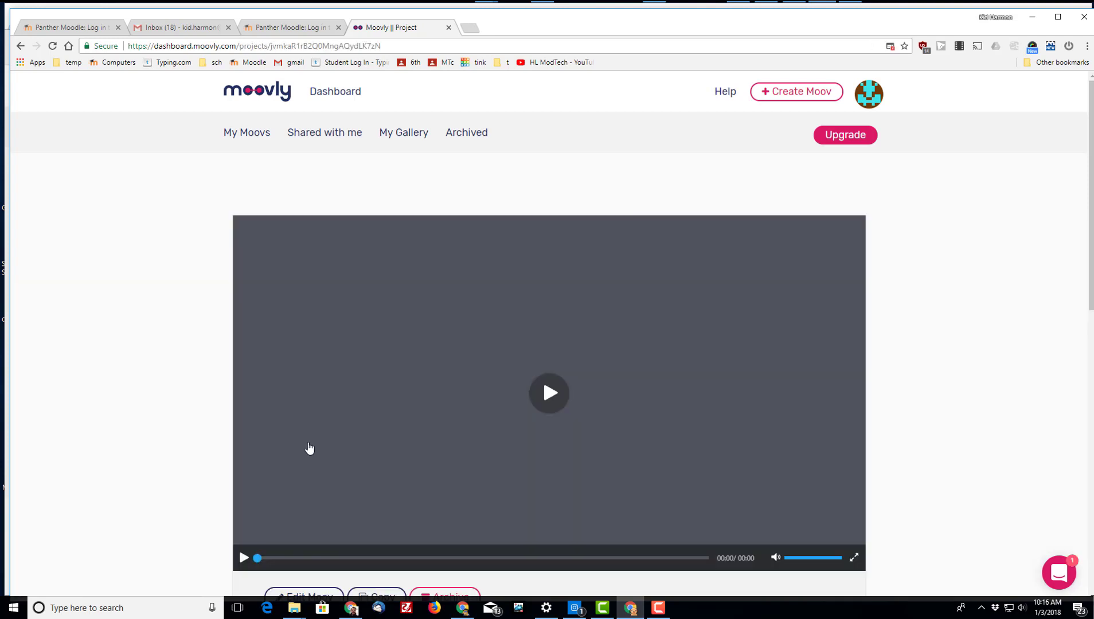
# Step: Open the Fun Card Moov for editing in a maximized window and quit the tour
pyautogui.scroll(-2, 367, 412)
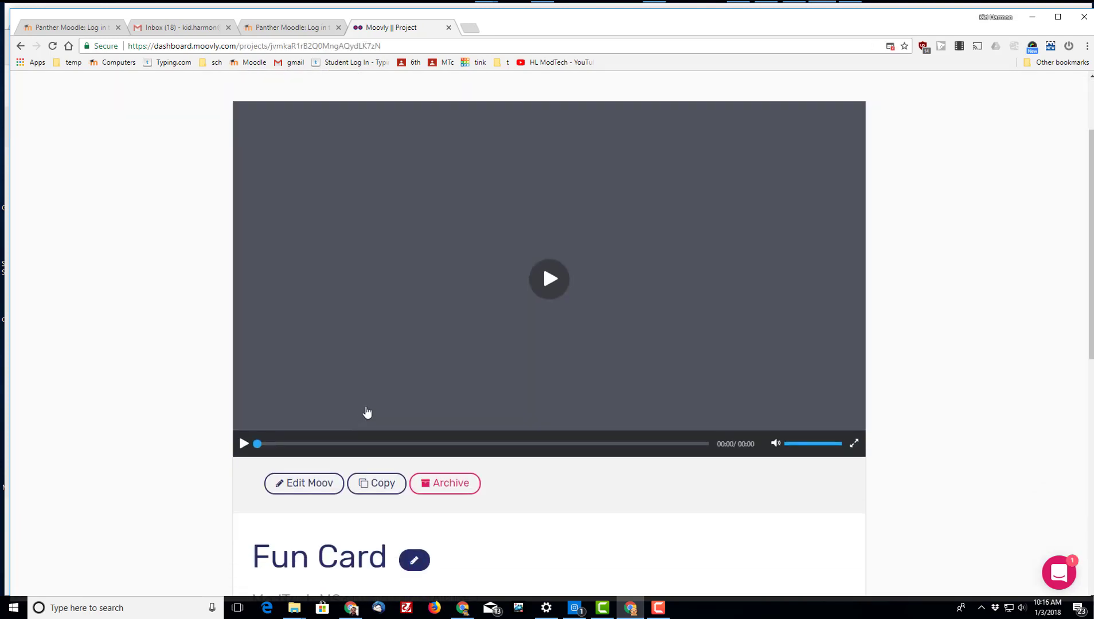
pyautogui.click(299, 483)
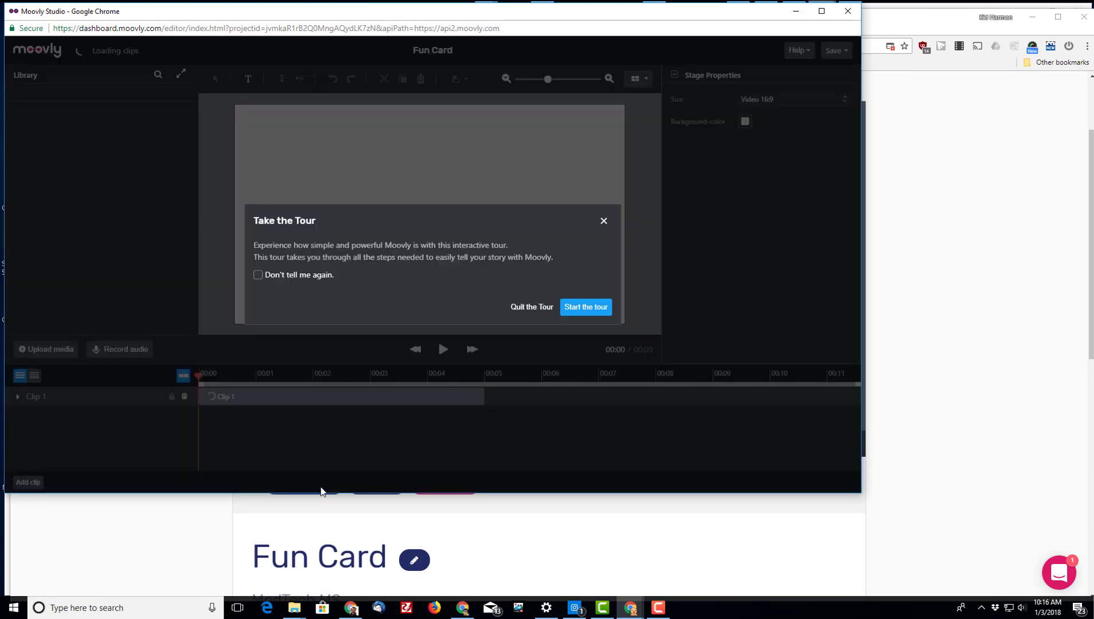
pyautogui.press('super+Up')
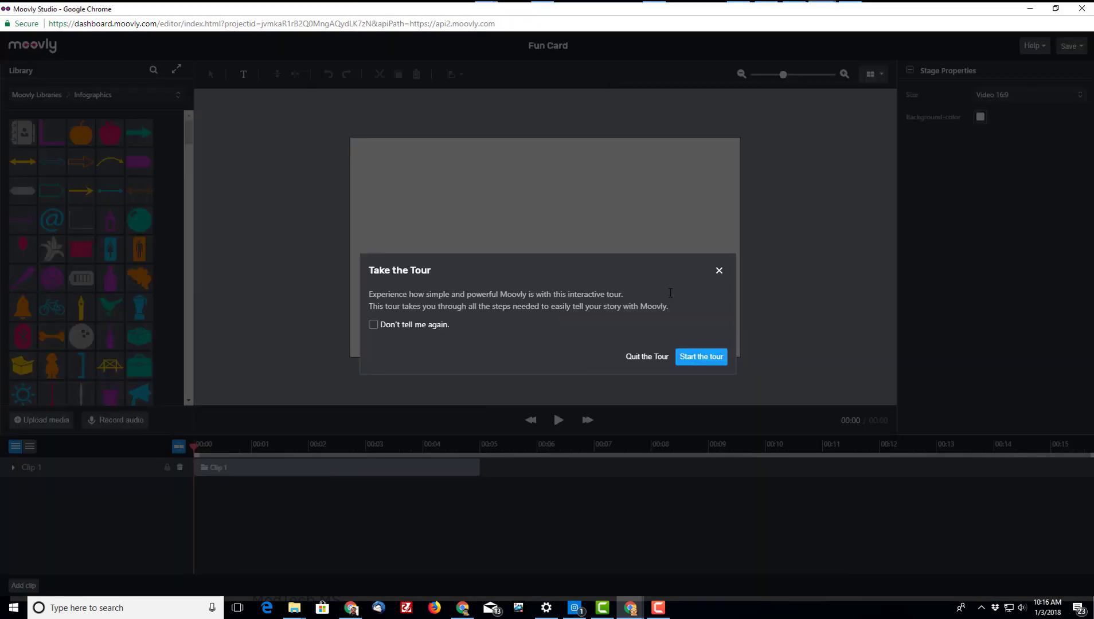
pyautogui.click(658, 357)
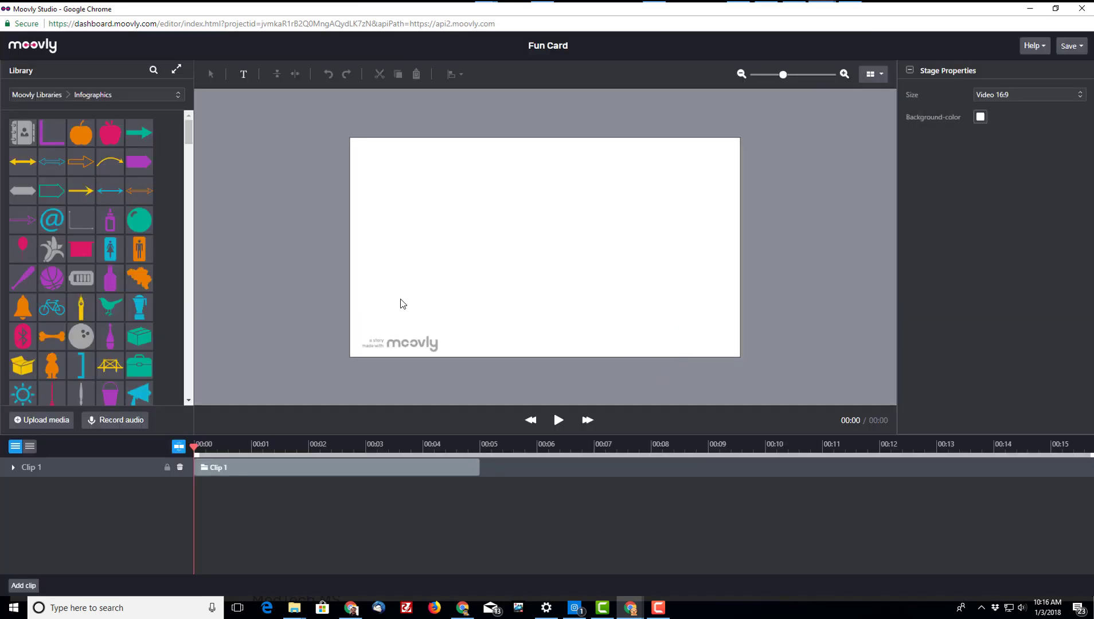
# Step: Add Fire Banner Alpha from the Motion Graphics library to the stage, accepting transparent video, and preview the clip
pyautogui.click(165, 94)
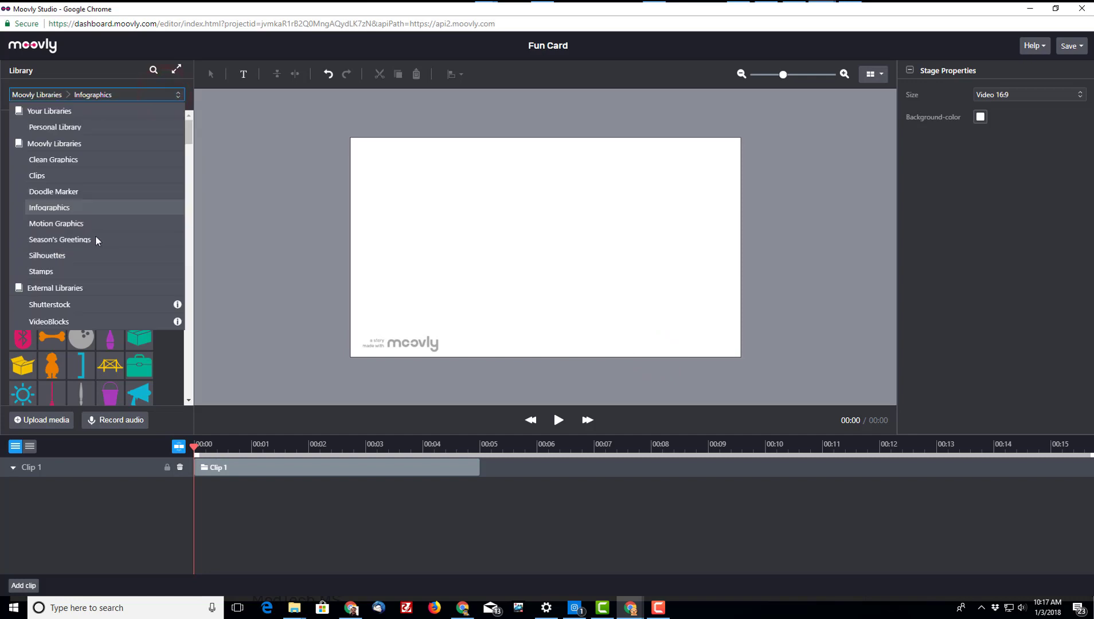
pyautogui.click(64, 223)
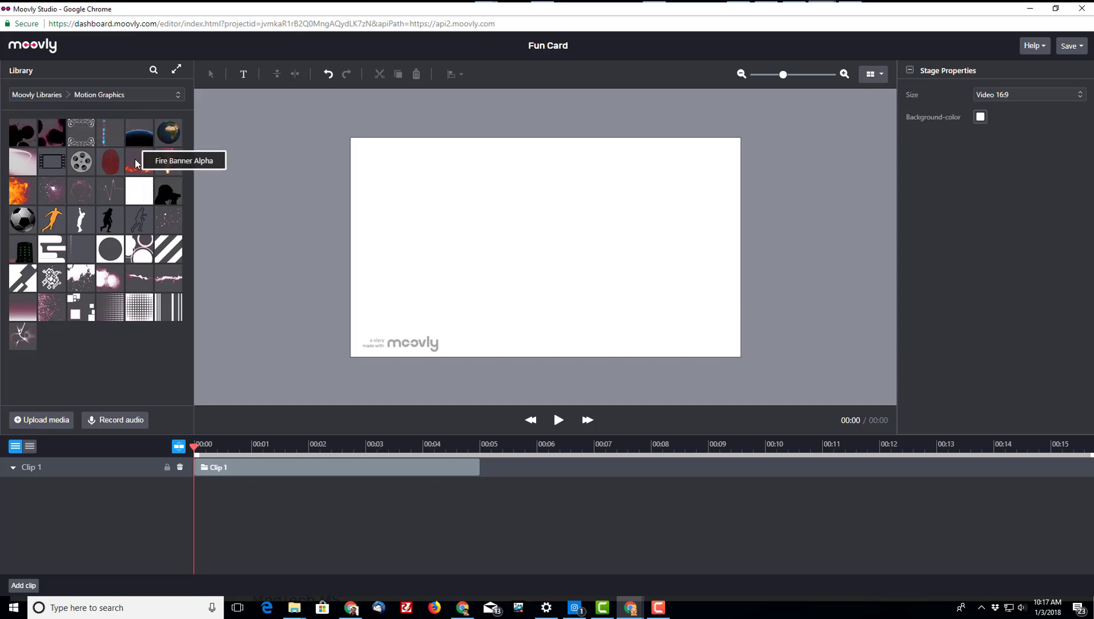
pyautogui.moveTo(136, 163); pyautogui.dragTo(473, 220)
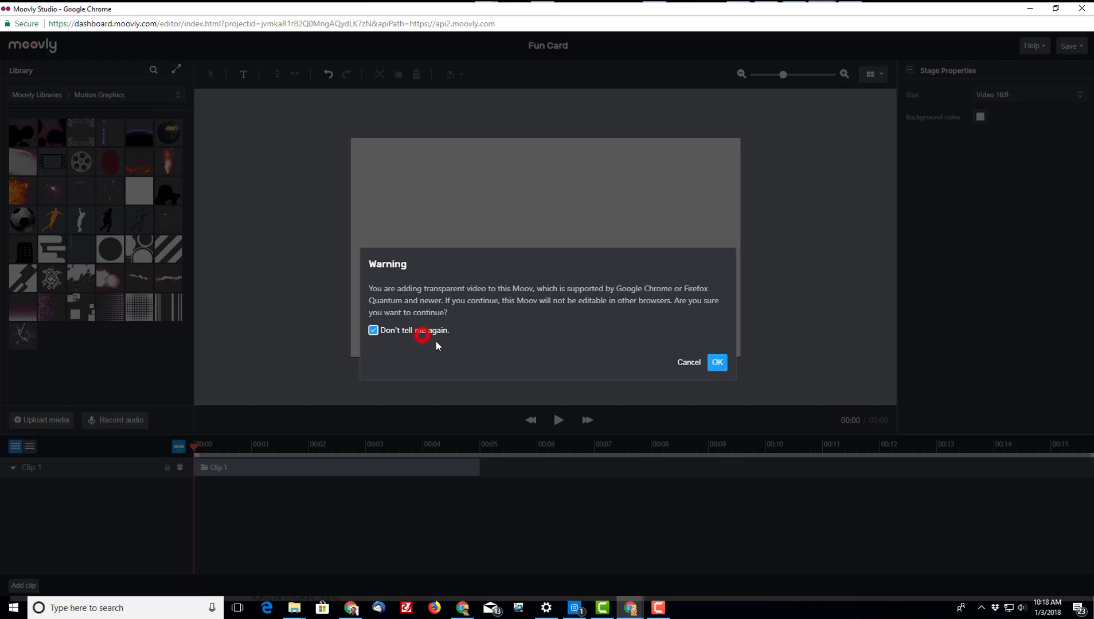
pyautogui.click(717, 363)
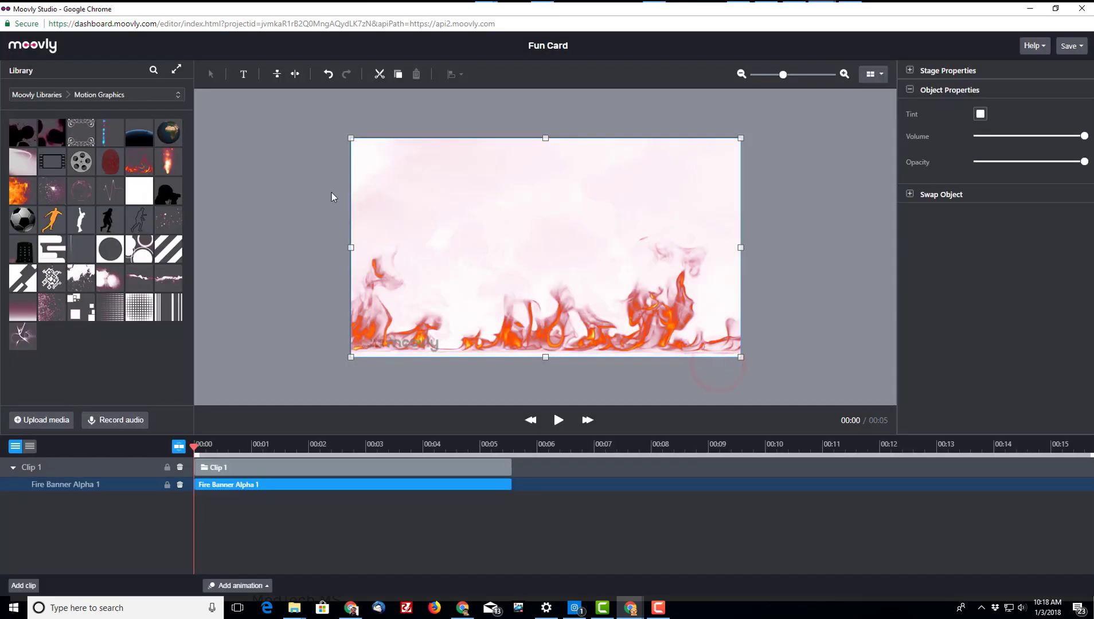
pyautogui.click(558, 420)
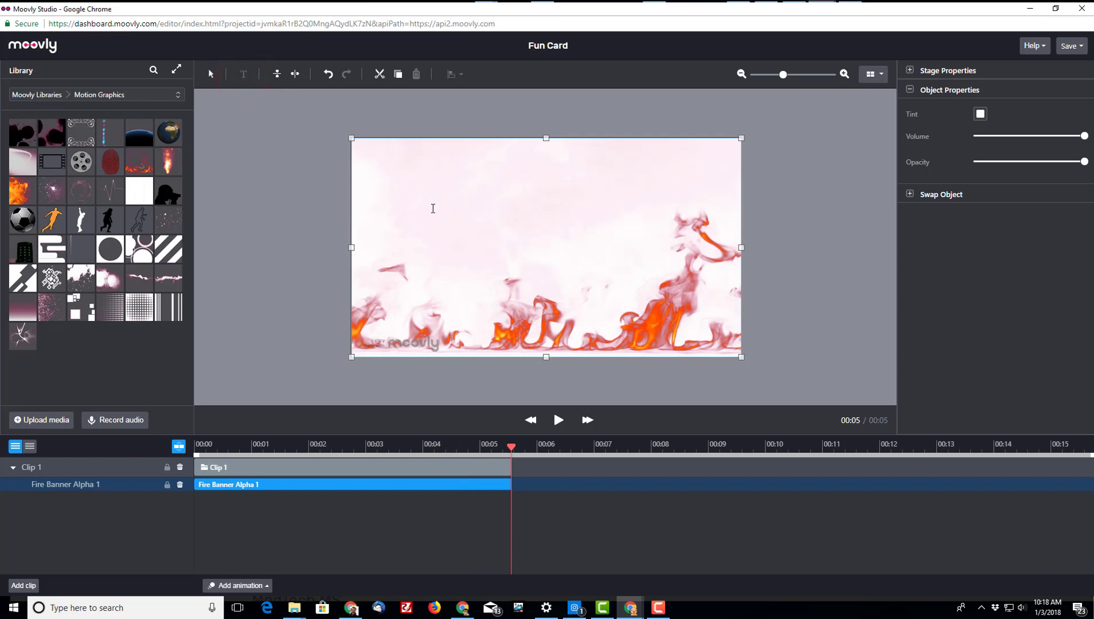
pyautogui.click(420, 194)
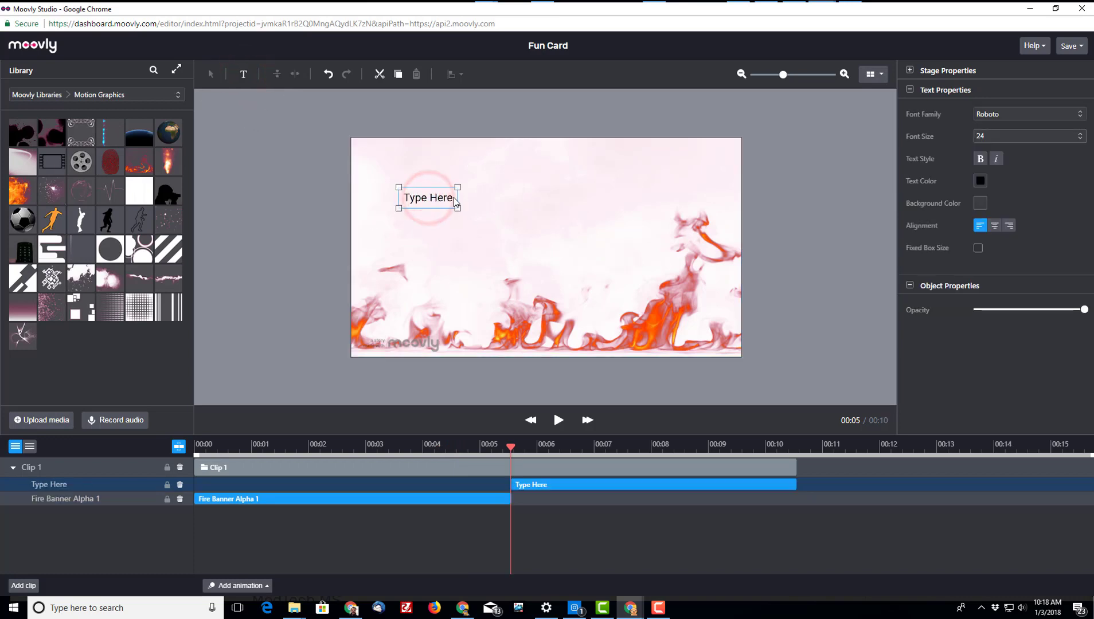
pyautogui.doubleClick(435, 199)
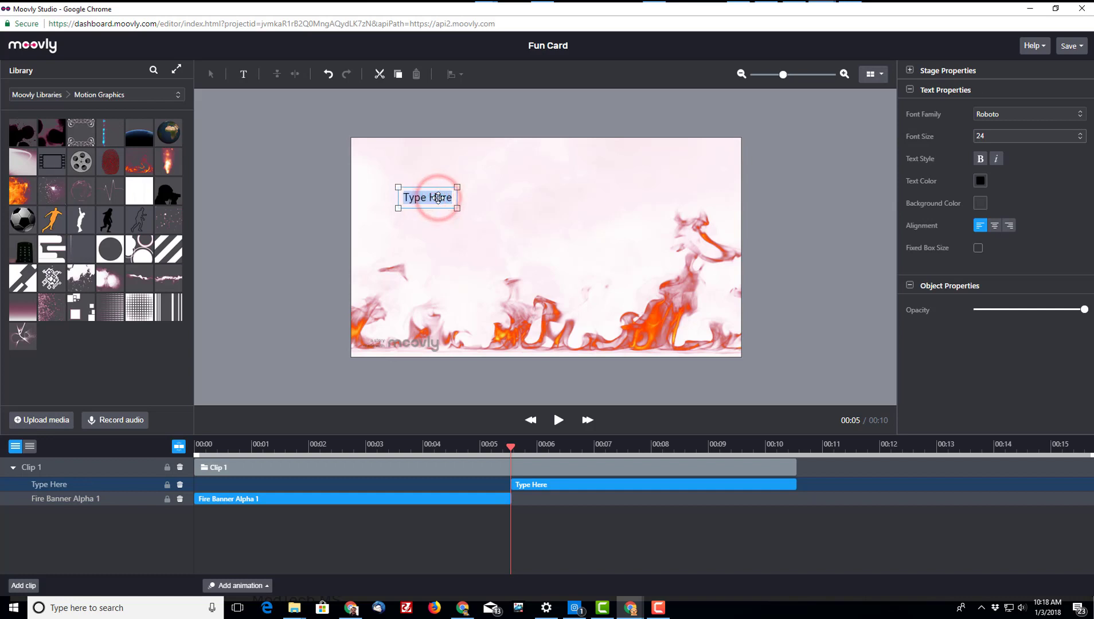
pyautogui.write('@HLModTech')
pyautogui.click(499, 204)
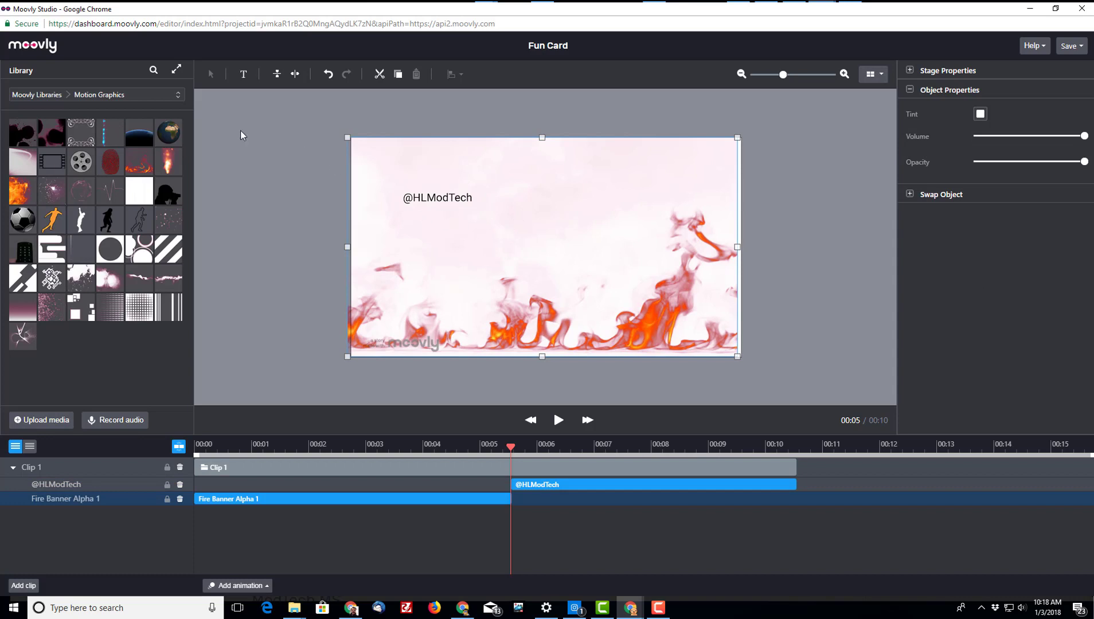
pyautogui.click(328, 74)
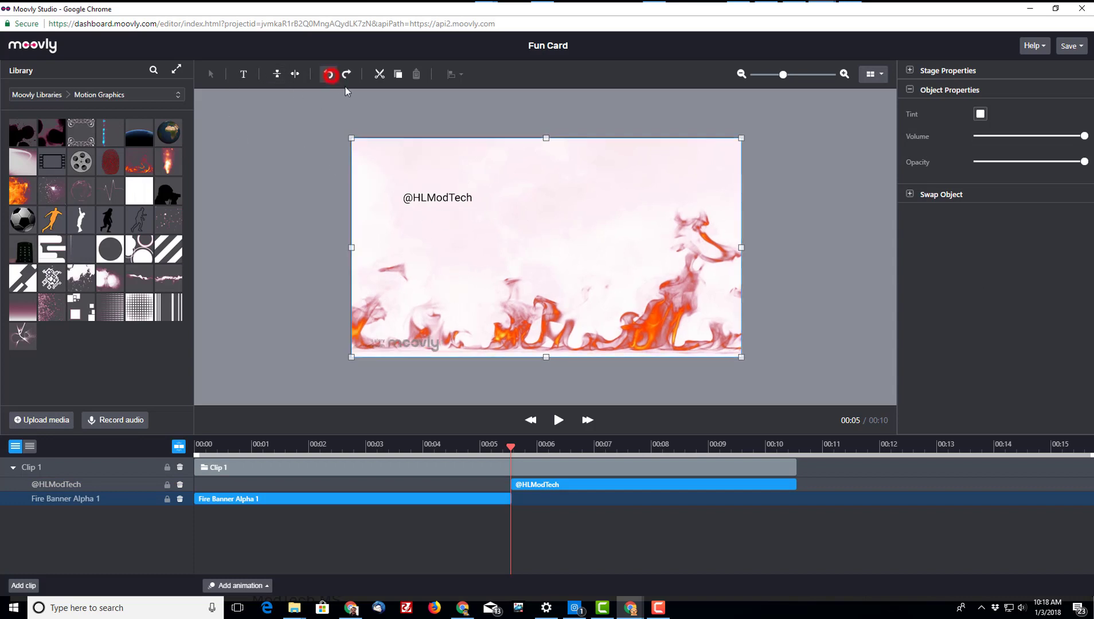
pyautogui.click(431, 198)
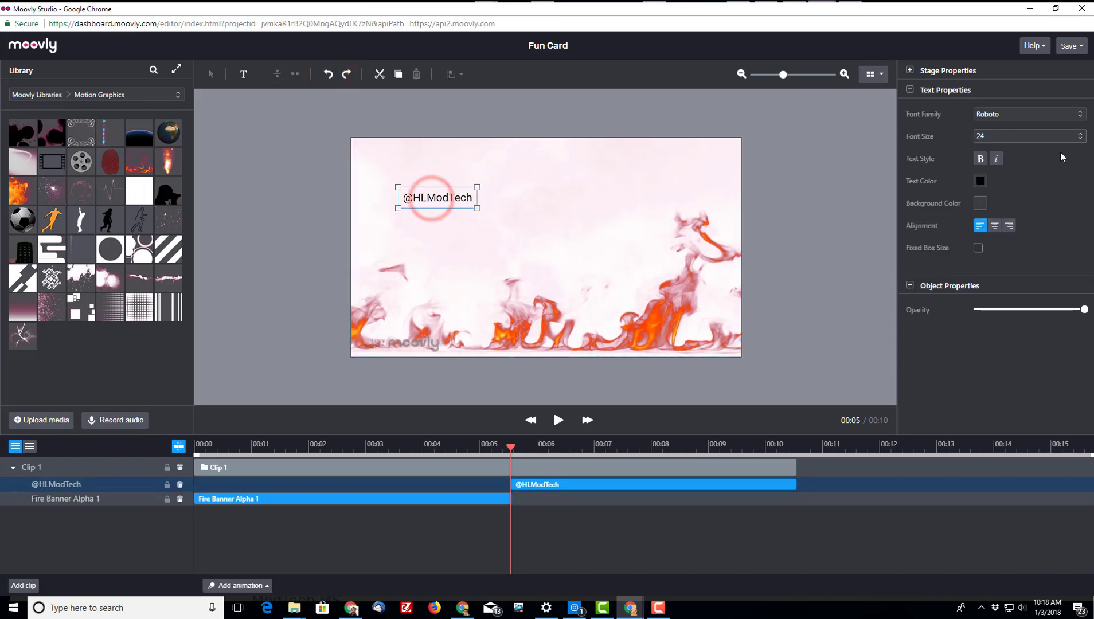
pyautogui.click(1049, 114)
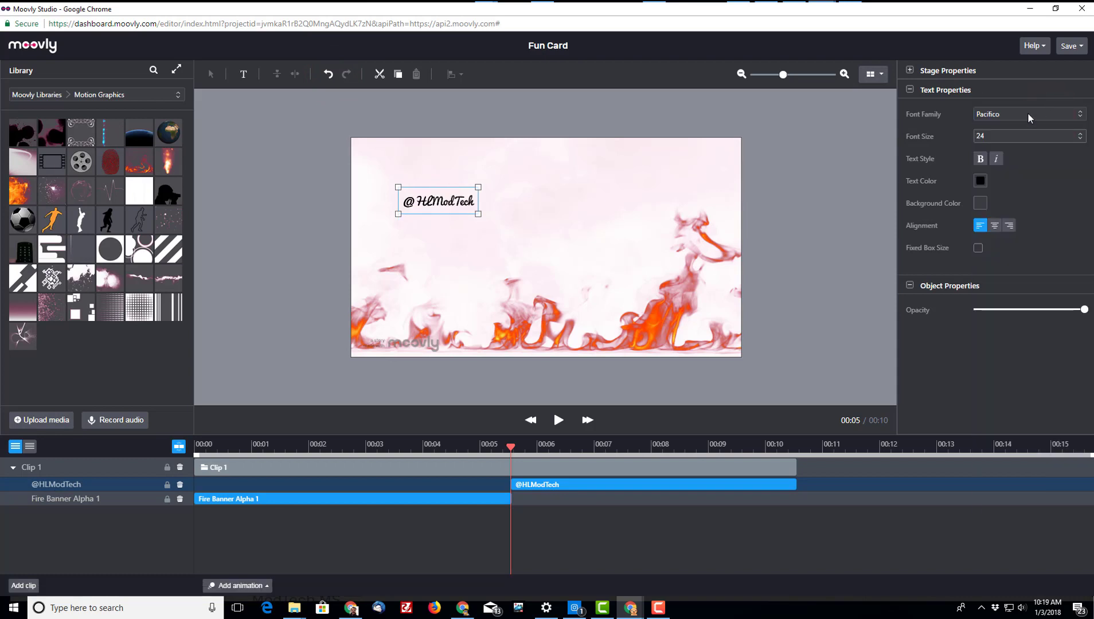
pyautogui.click(1028, 115)
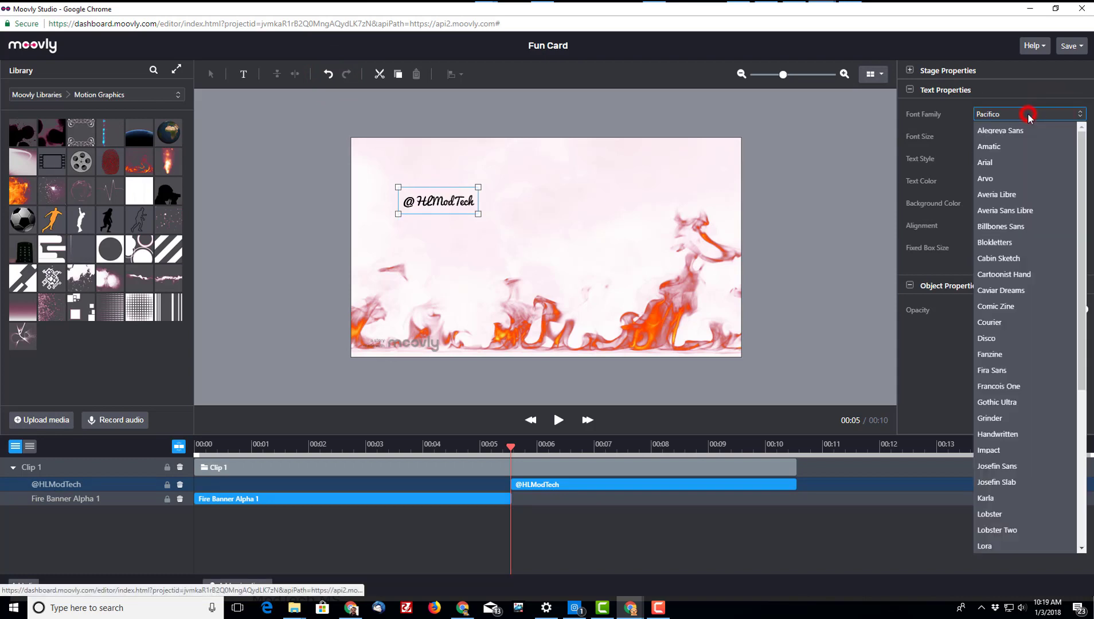
pyautogui.click(937, 137)
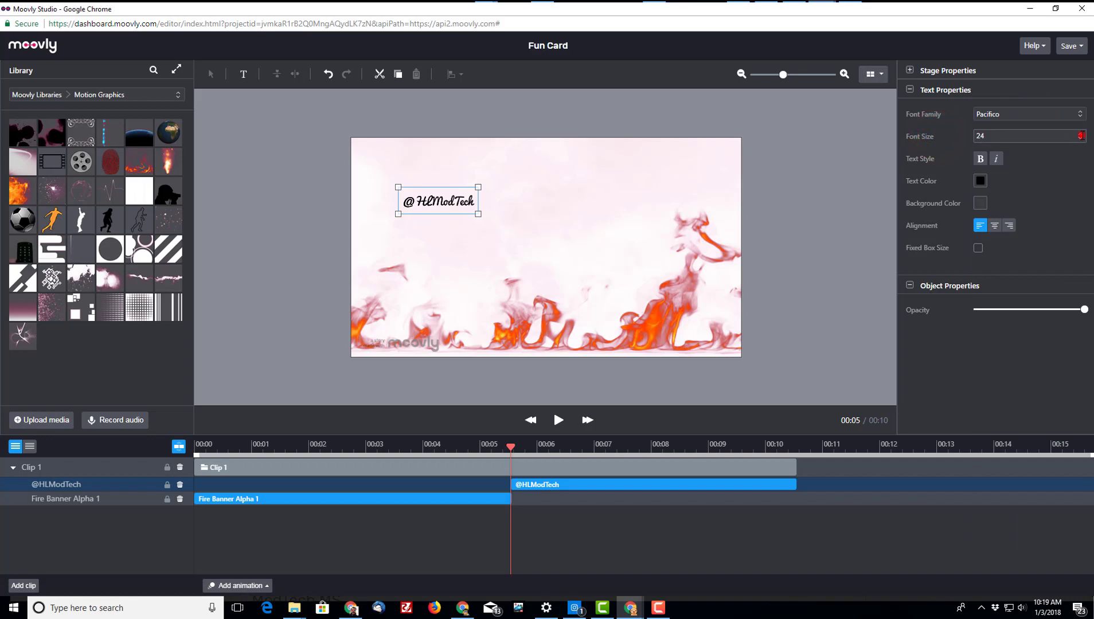
pyautogui.click(1080, 136)
pyautogui.click(1080, 136)
pyautogui.click(1080, 136)
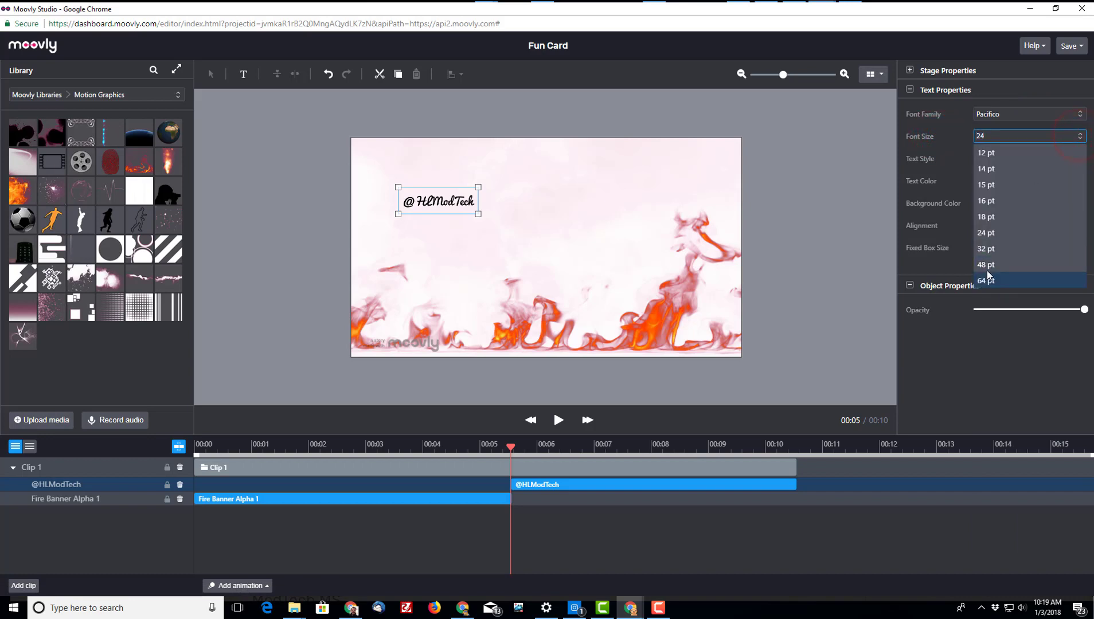
pyautogui.click(987, 266)
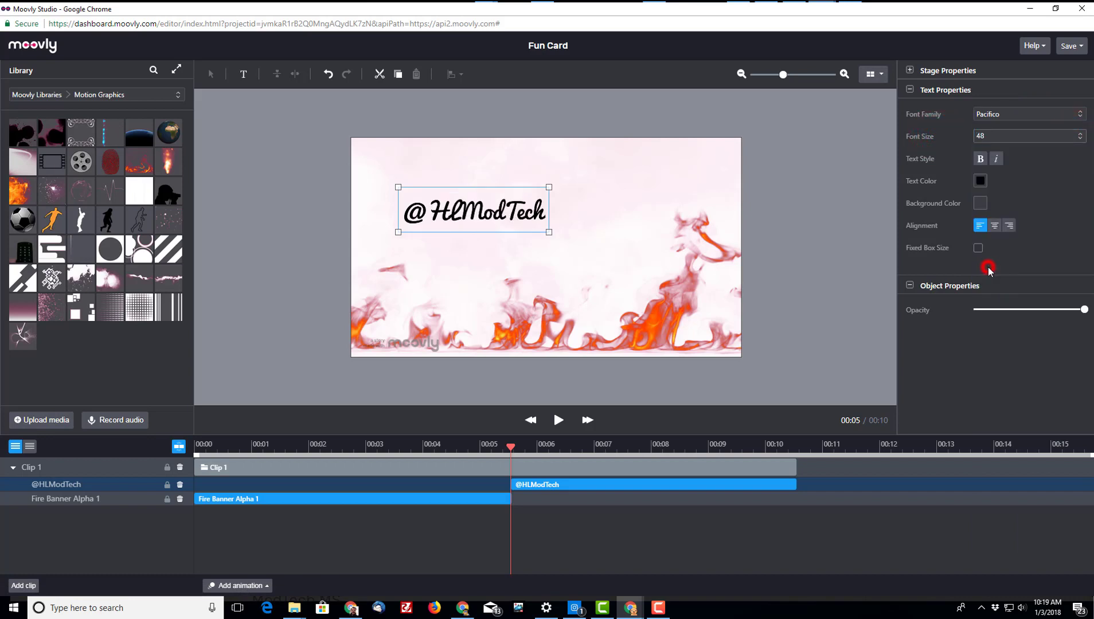
pyautogui.click(978, 181)
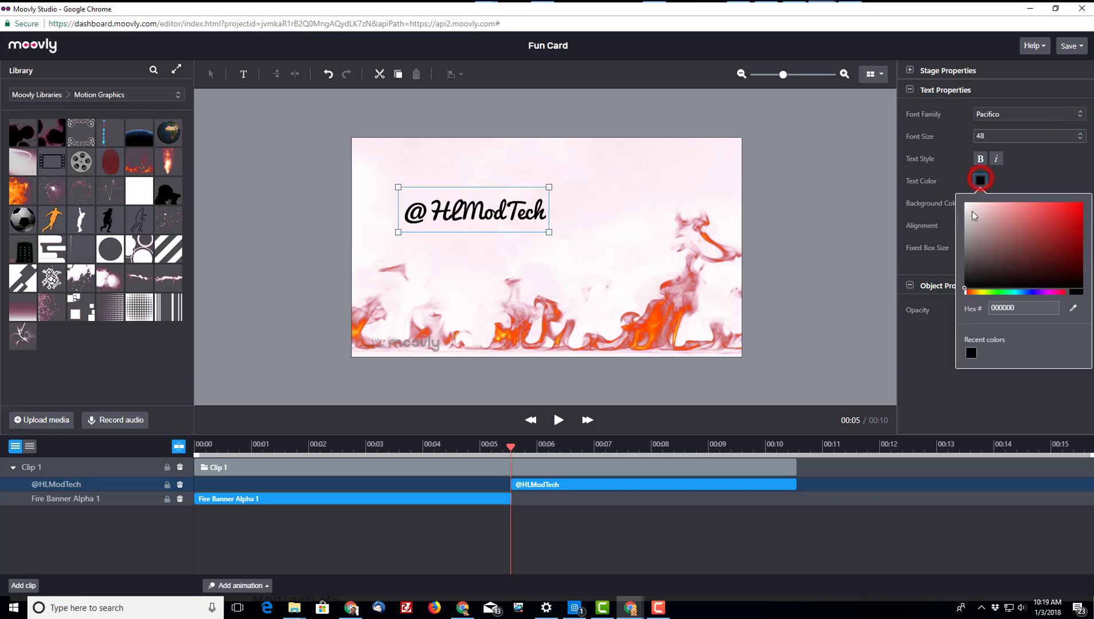
pyautogui.click(1031, 292)
pyautogui.moveTo(1041, 248); pyautogui.dragTo(1062, 212)
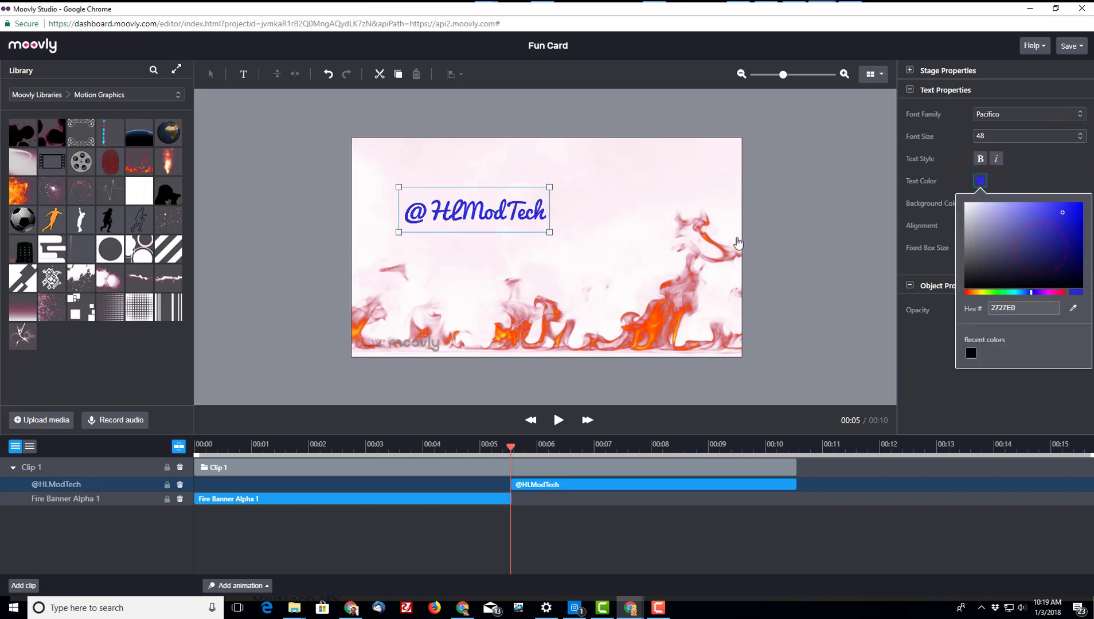
pyautogui.moveTo(552, 188); pyautogui.dragTo(682, 156)
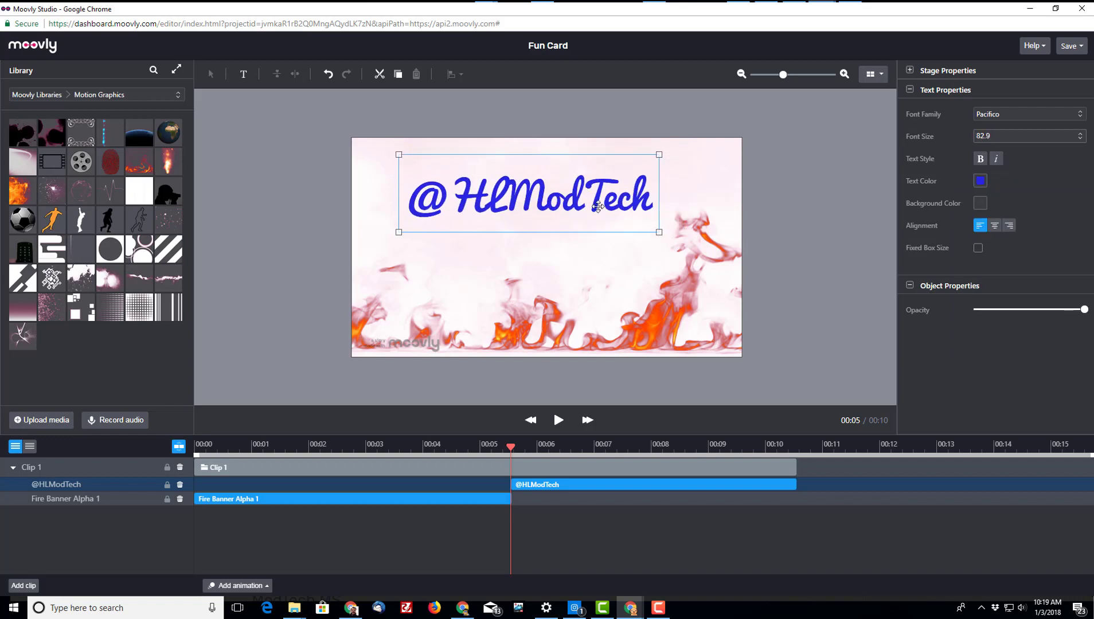
pyautogui.moveTo(599, 490); pyautogui.dragTo(274, 483)
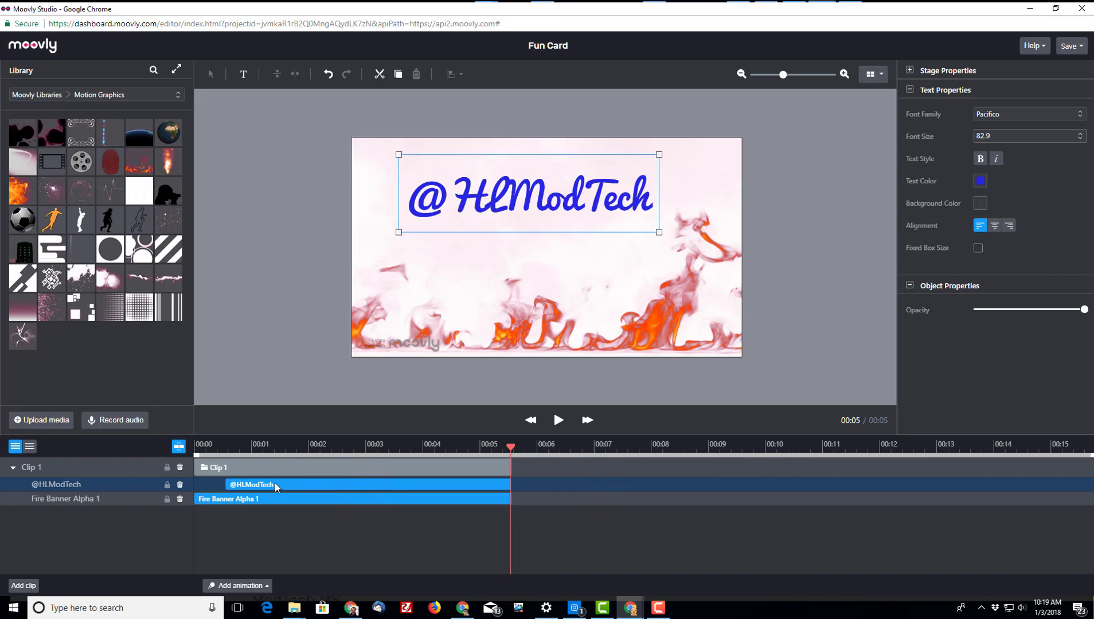
pyautogui.moveTo(509, 450); pyautogui.dragTo(191, 454)
pyautogui.click(557, 421)
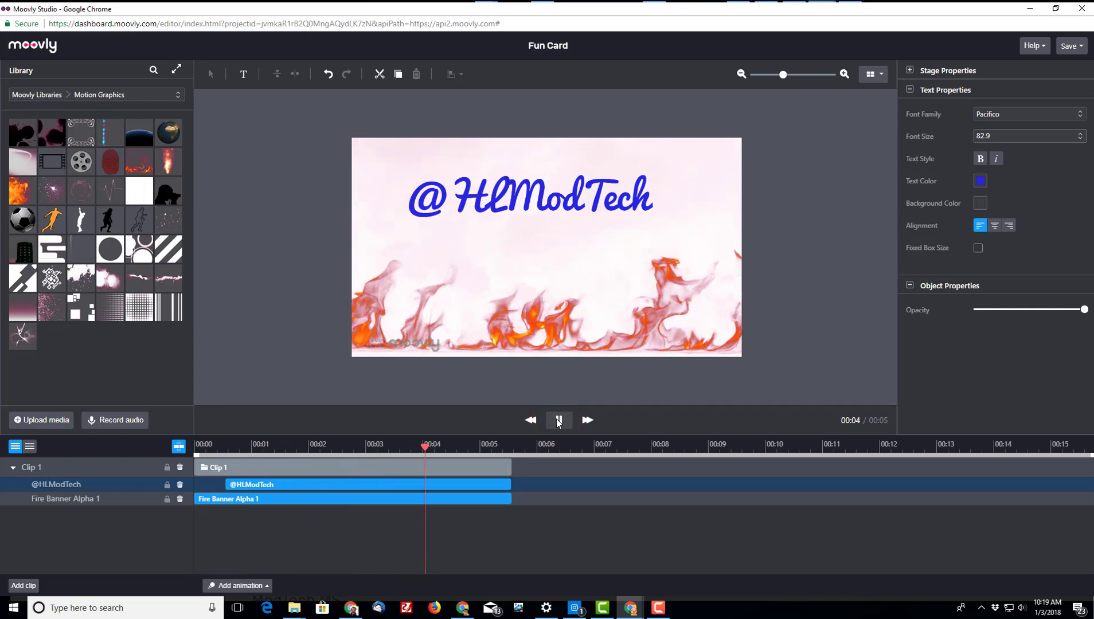
pyautogui.click(558, 421)
pyautogui.moveTo(507, 199); pyautogui.dragTo(495, 192)
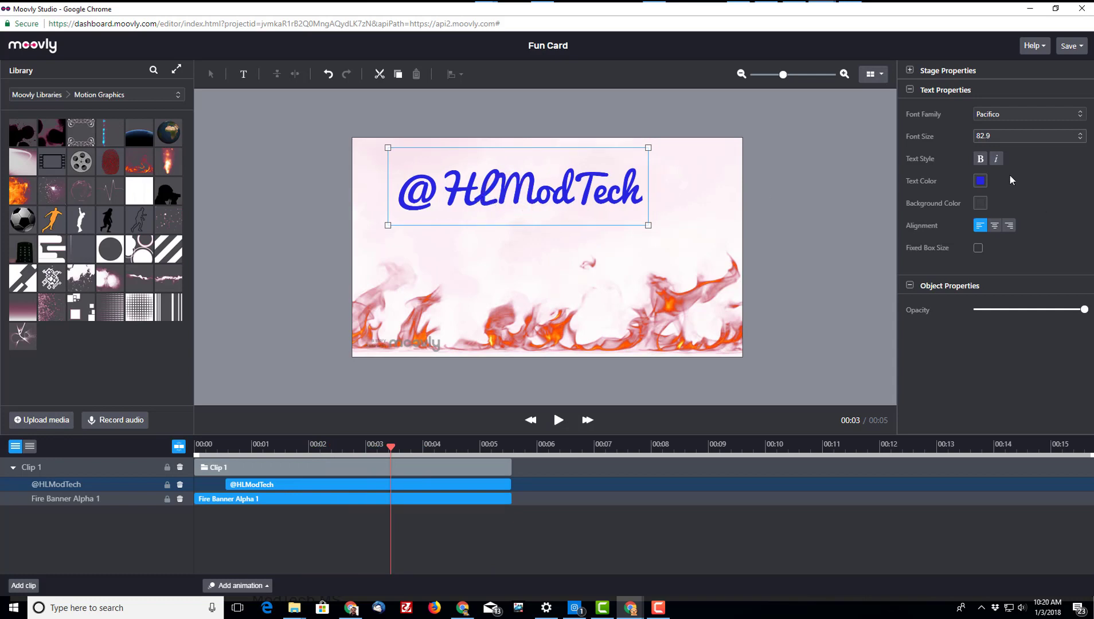
pyautogui.click(980, 181)
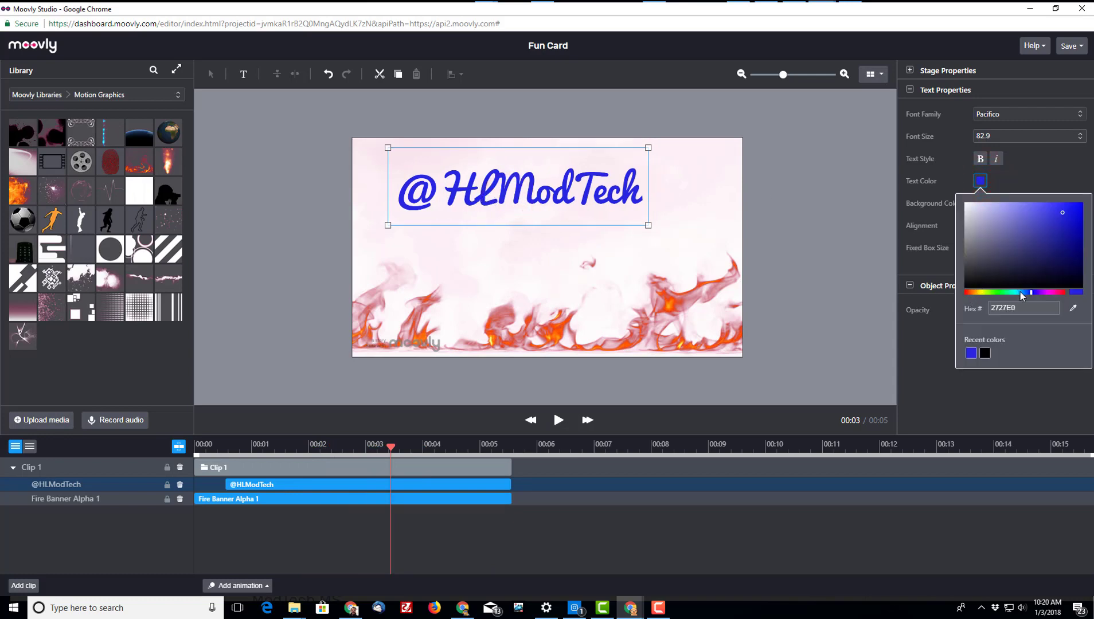
pyautogui.moveTo(1030, 292); pyautogui.dragTo(1063, 293)
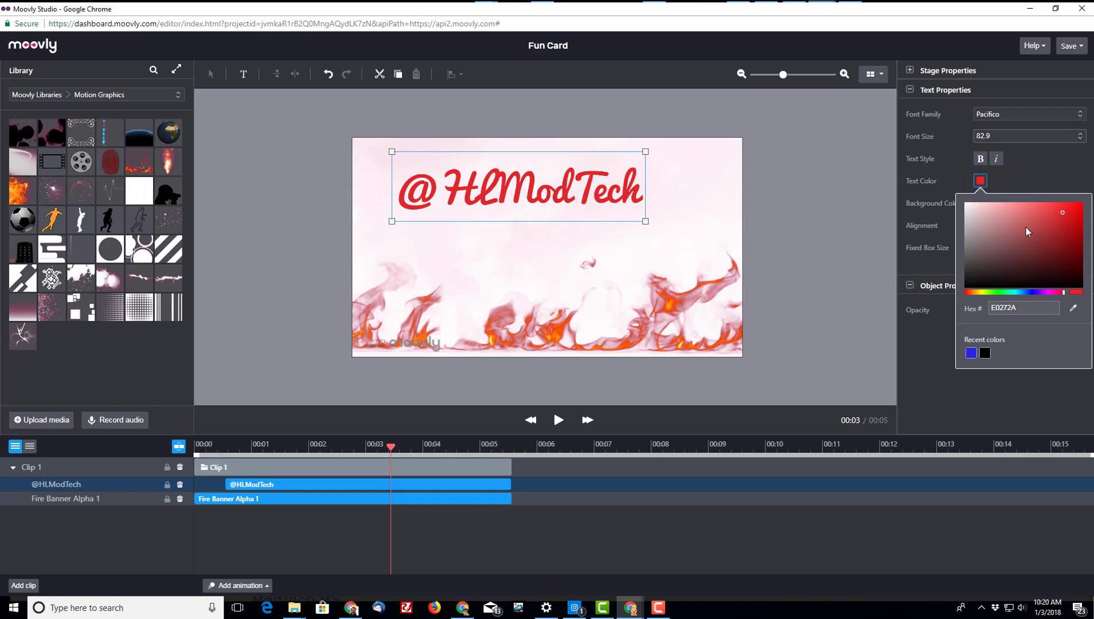
pyautogui.click(248, 585)
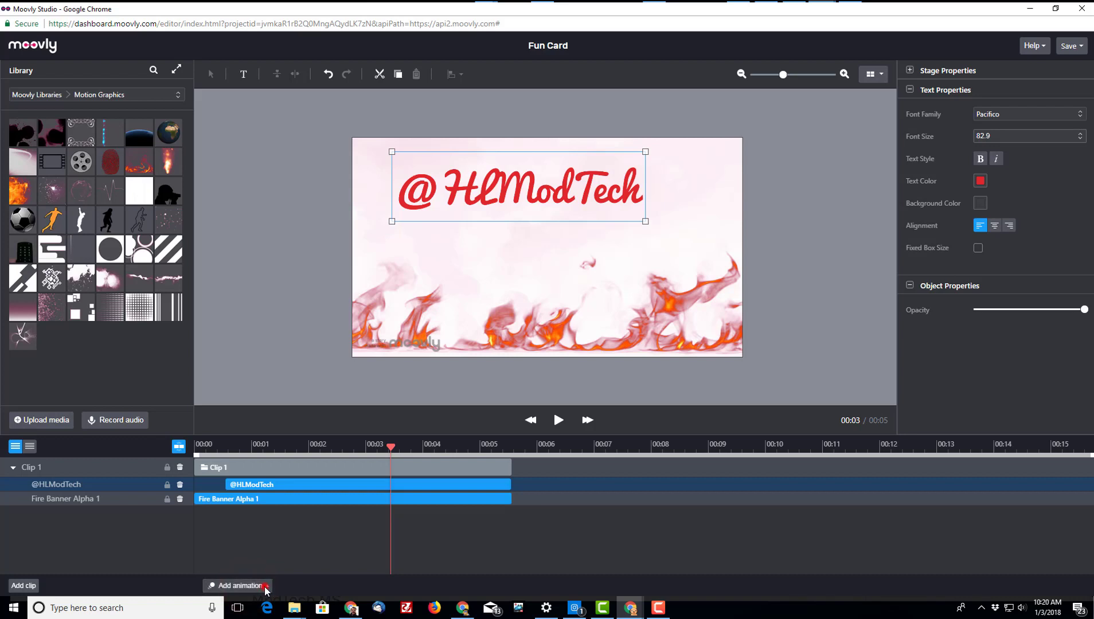
pyautogui.click(263, 587)
pyautogui.moveTo(252, 507)
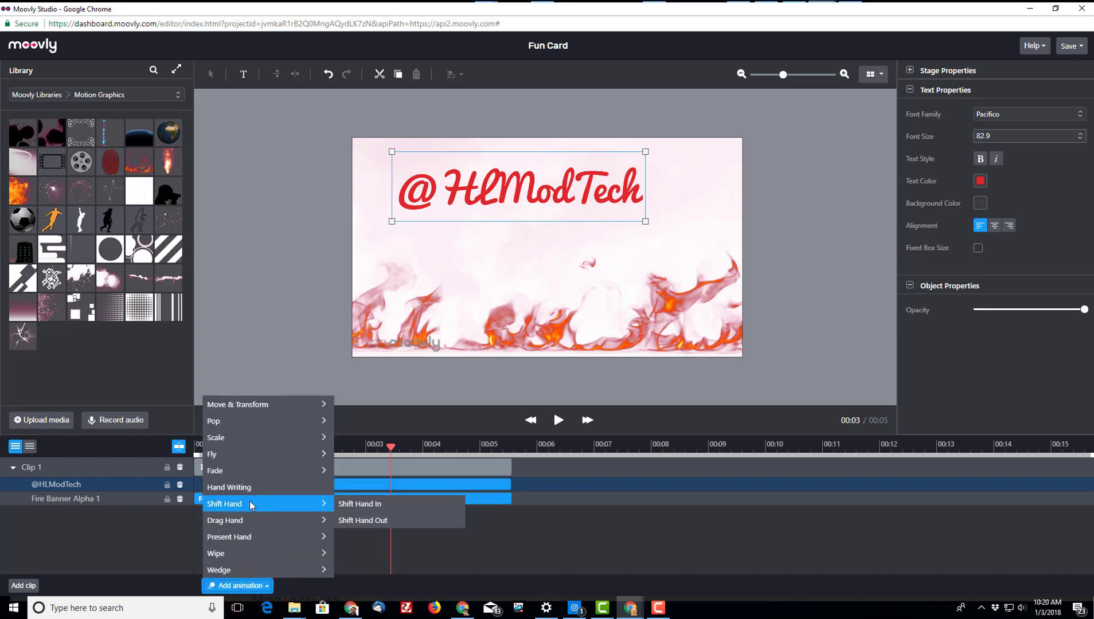
pyautogui.moveTo(239, 525)
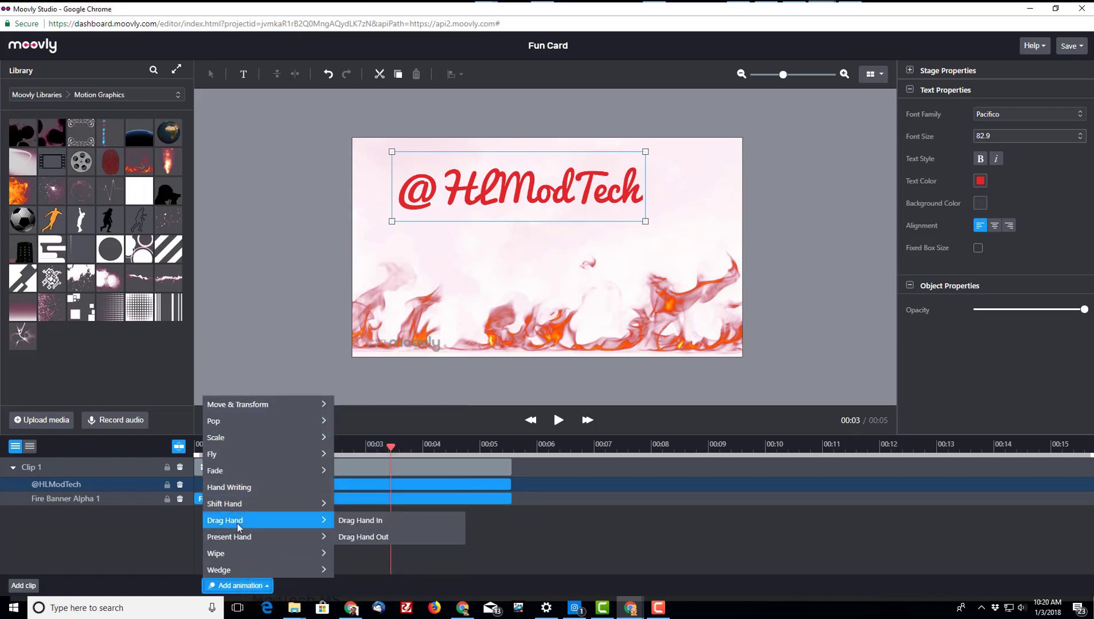
pyautogui.click(382, 521)
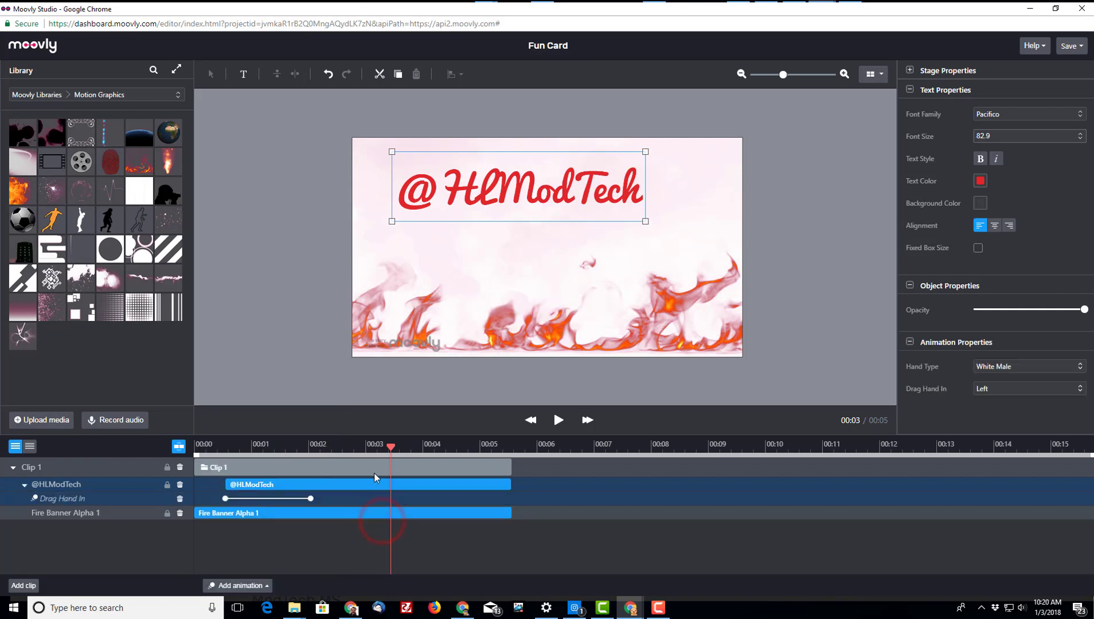
pyautogui.click(554, 421)
pyautogui.click(559, 421)
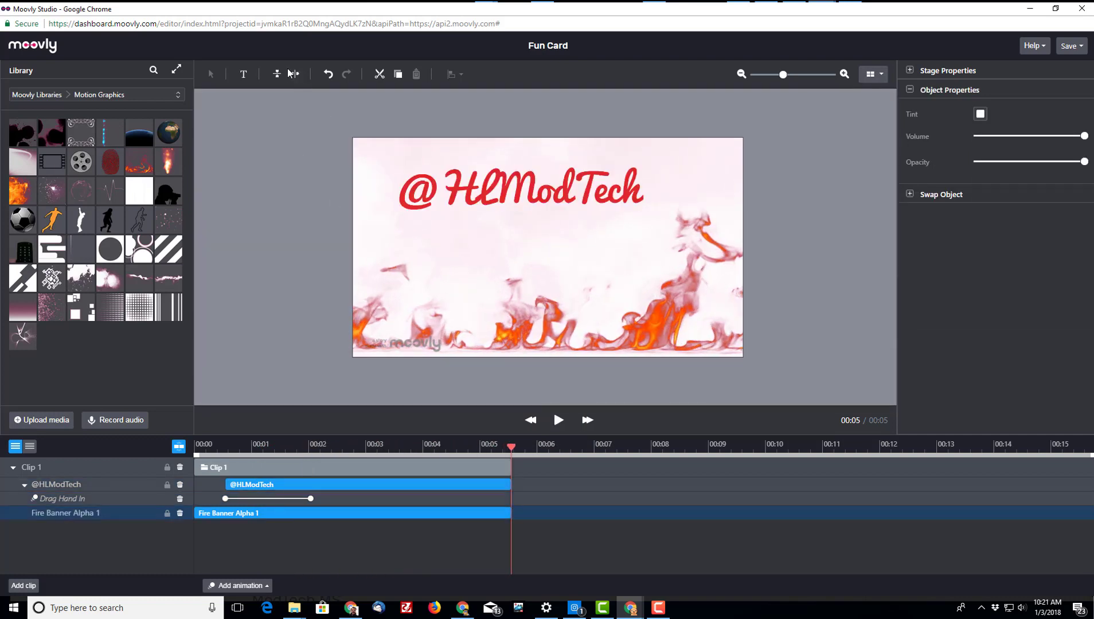
pyautogui.click(244, 75)
pyautogui.click(503, 235)
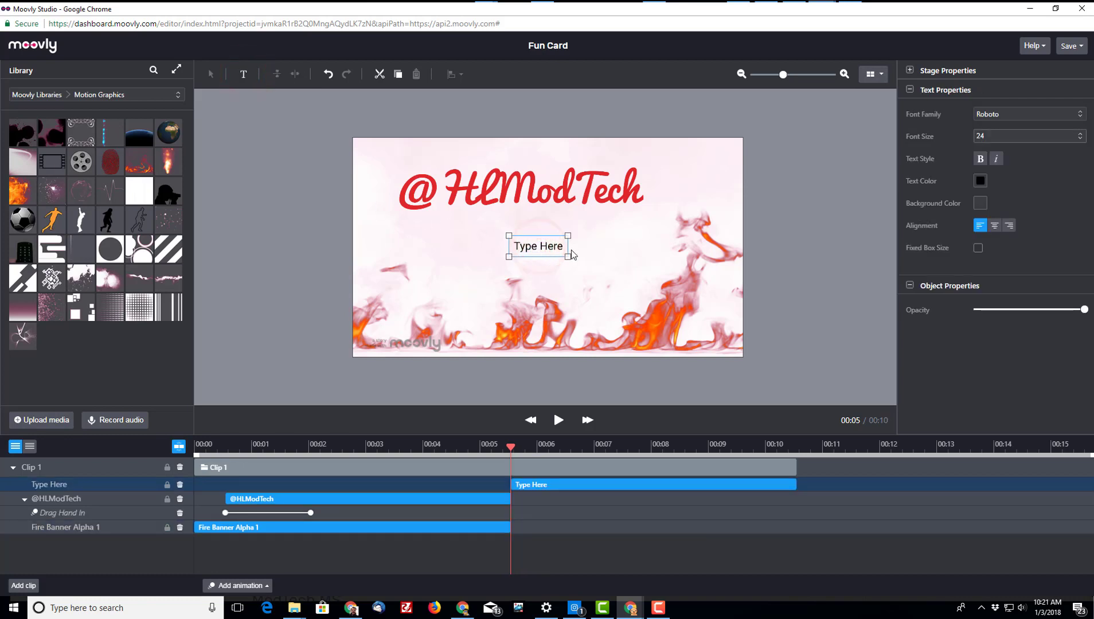
pyautogui.write("It's LIT")
pyautogui.moveTo(546, 488); pyautogui.dragTo(458, 486)
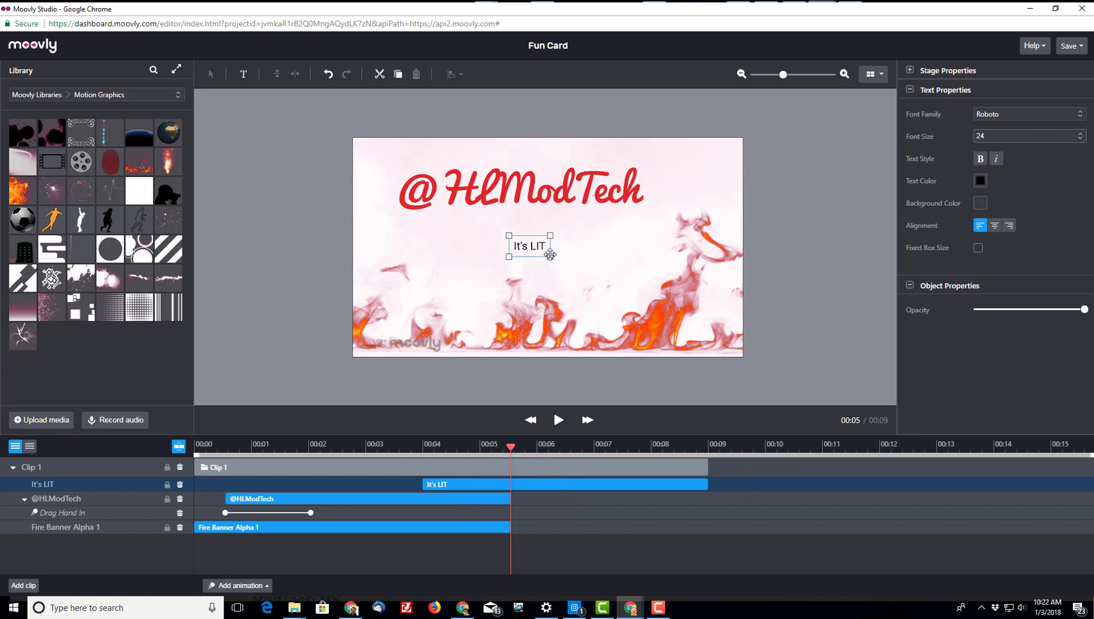
# Step: Enlarge the It's LIT text to a font size of about 102.91 and set its font family to Fanzine
pyautogui.moveTo(550, 255); pyautogui.dragTo(615, 262)
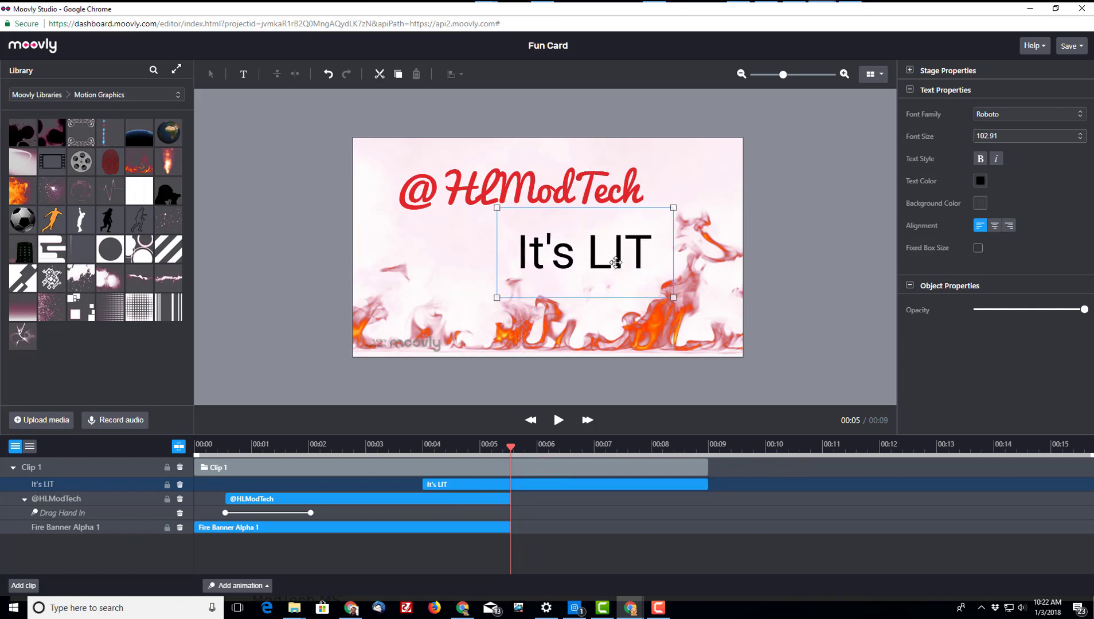
pyautogui.click(1031, 115)
pyautogui.click(1034, 119)
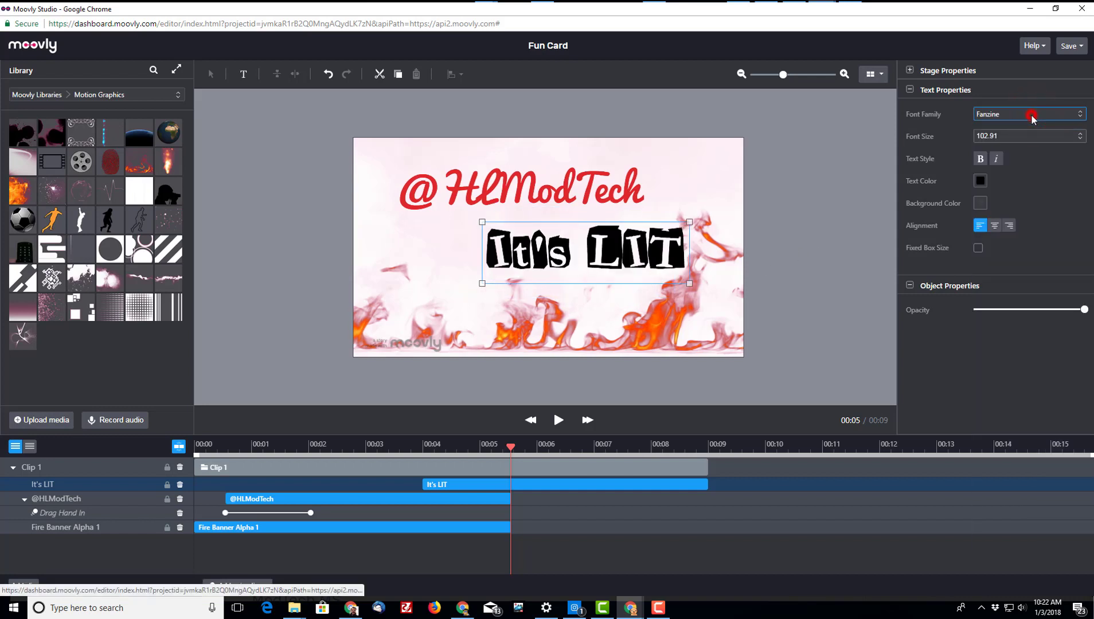
pyautogui.click(1031, 117)
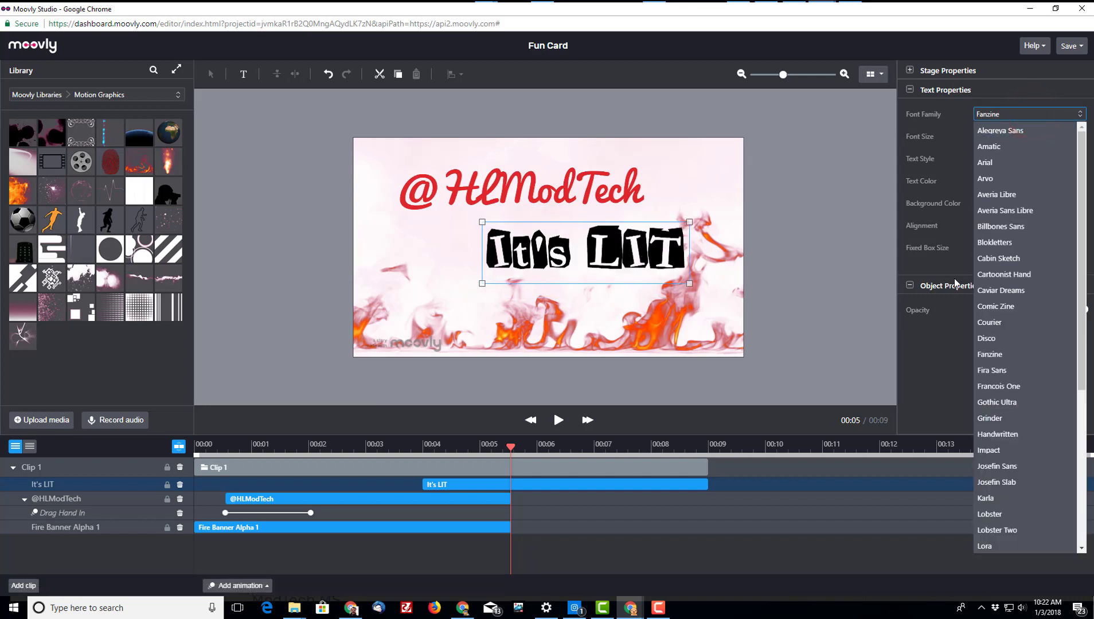
pyautogui.click(621, 251)
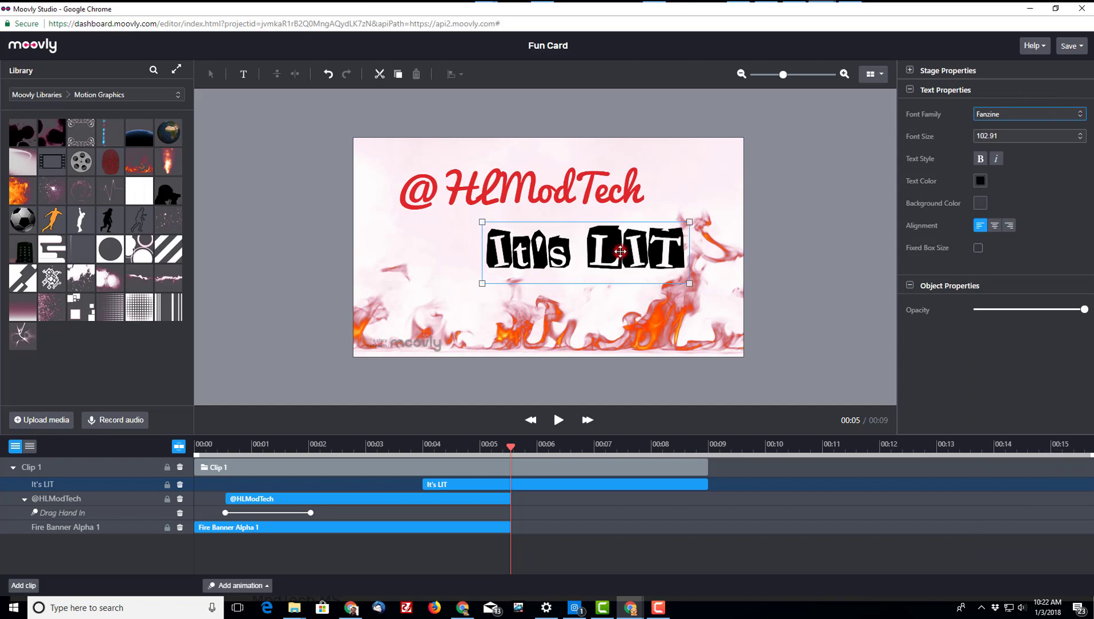
# Step: Change the It's LIT text color to a bright orange
pyautogui.click(981, 180)
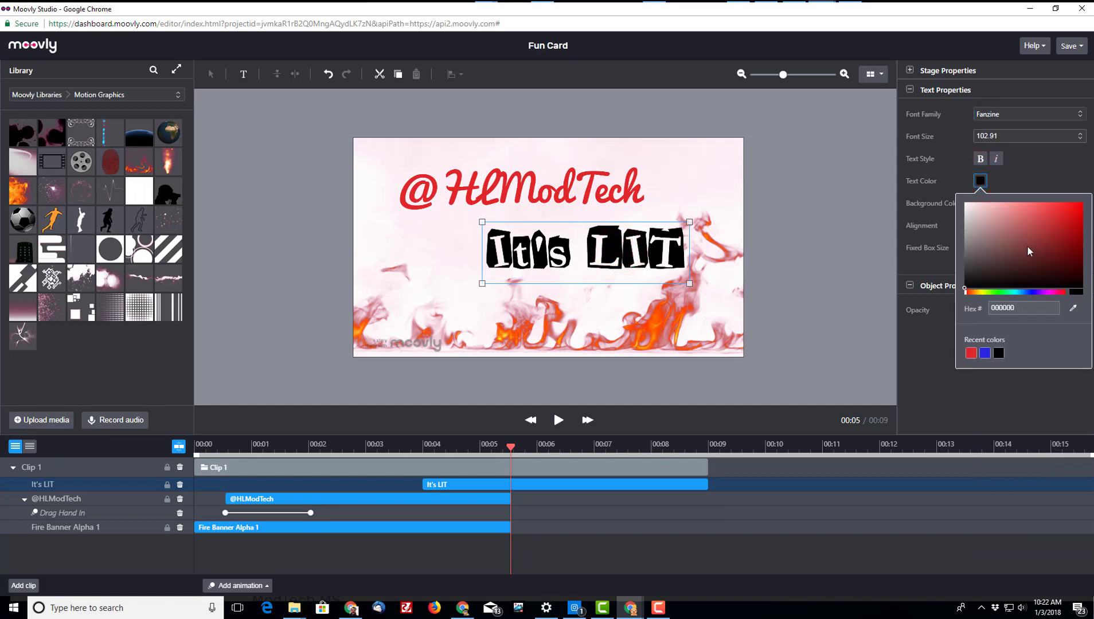
pyautogui.moveTo(968, 292); pyautogui.dragTo(971, 295)
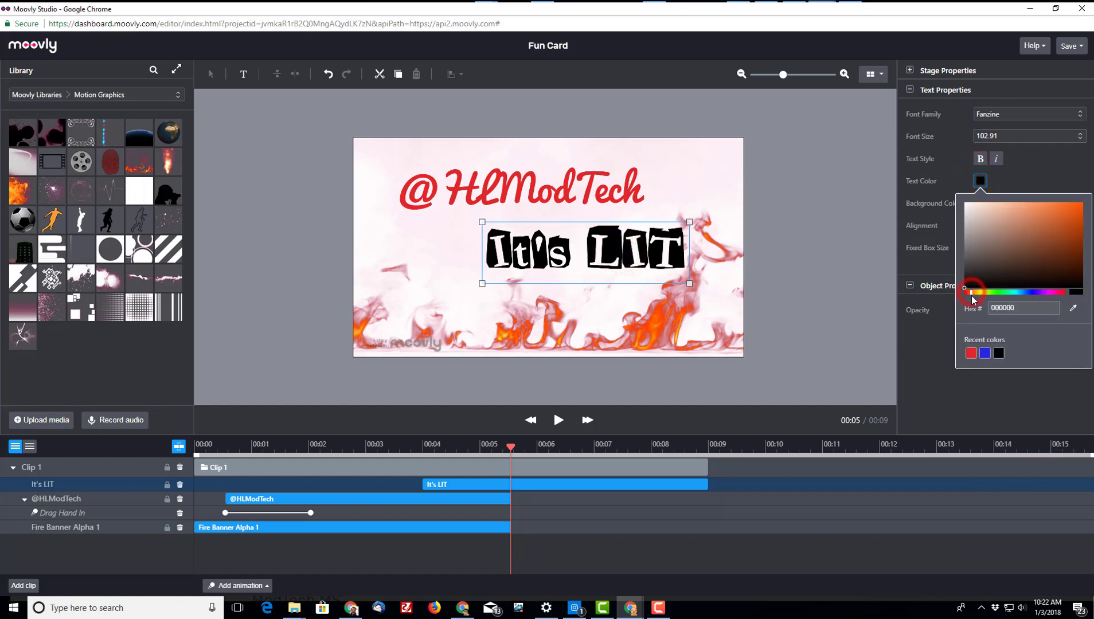
pyautogui.click(1073, 207)
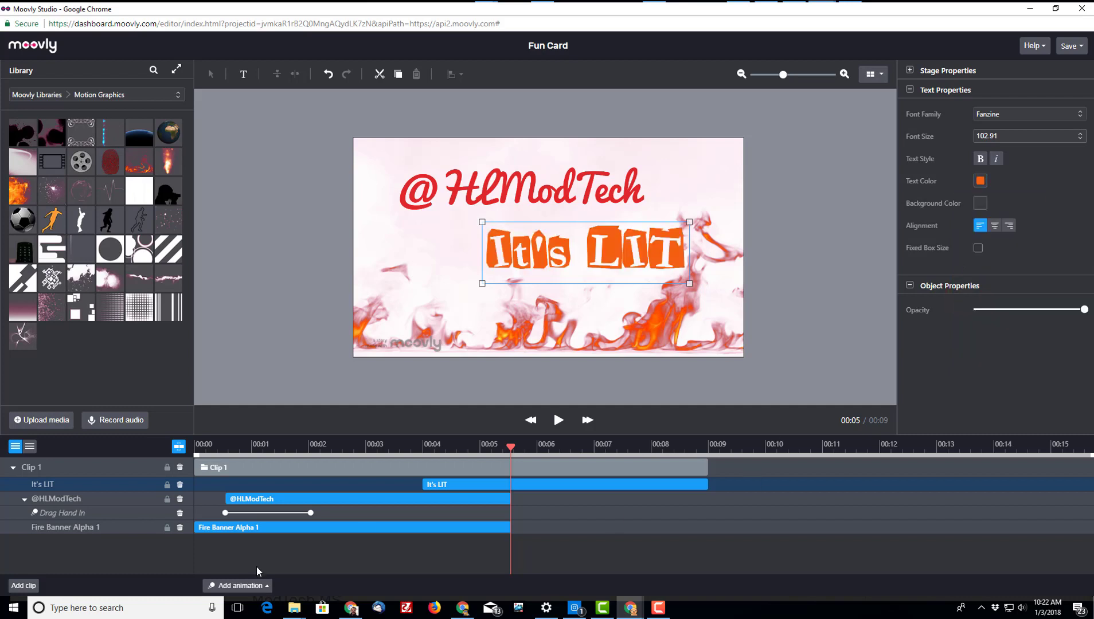
# Step: Add a Fly In animation to the It's LIT text
pyautogui.click(258, 584)
pyautogui.moveTo(248, 525)
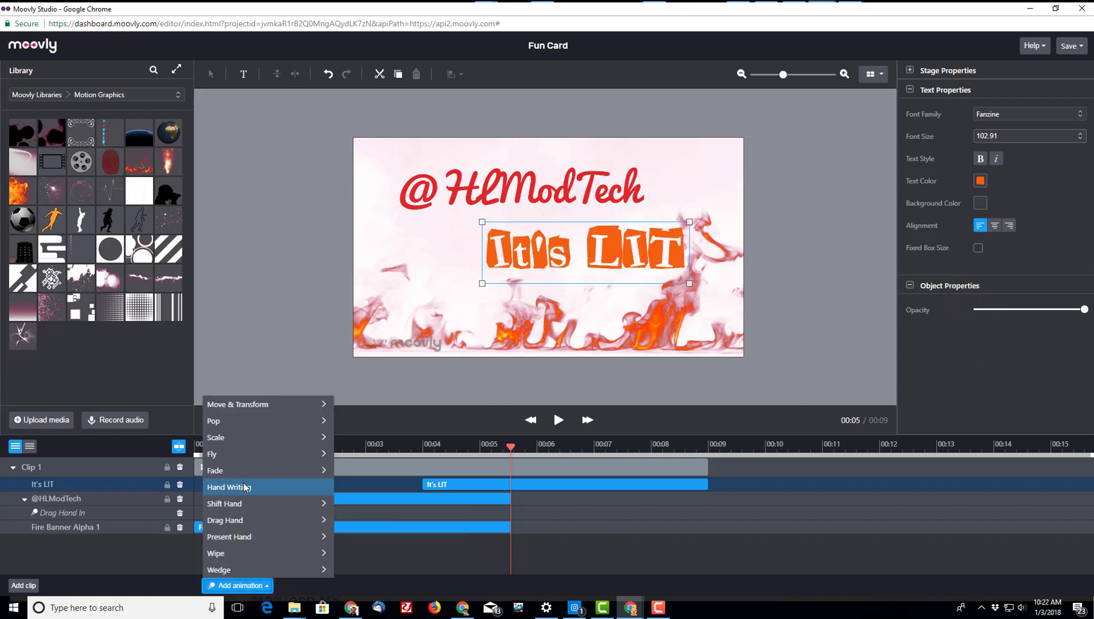
pyautogui.click(254, 457)
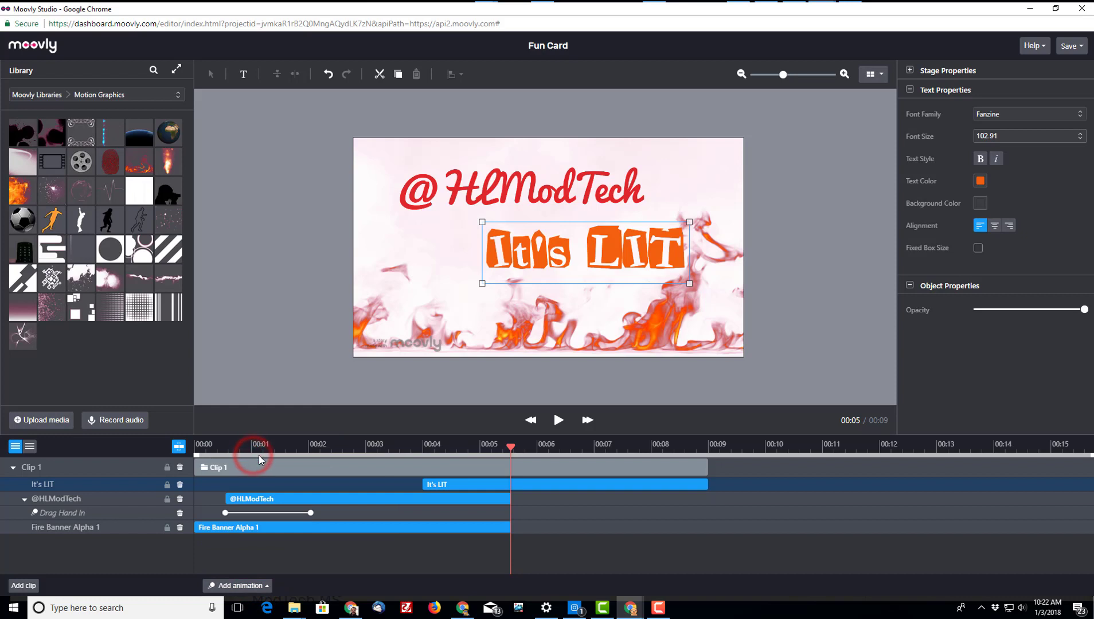
pyautogui.click(237, 585)
pyautogui.moveTo(229, 454)
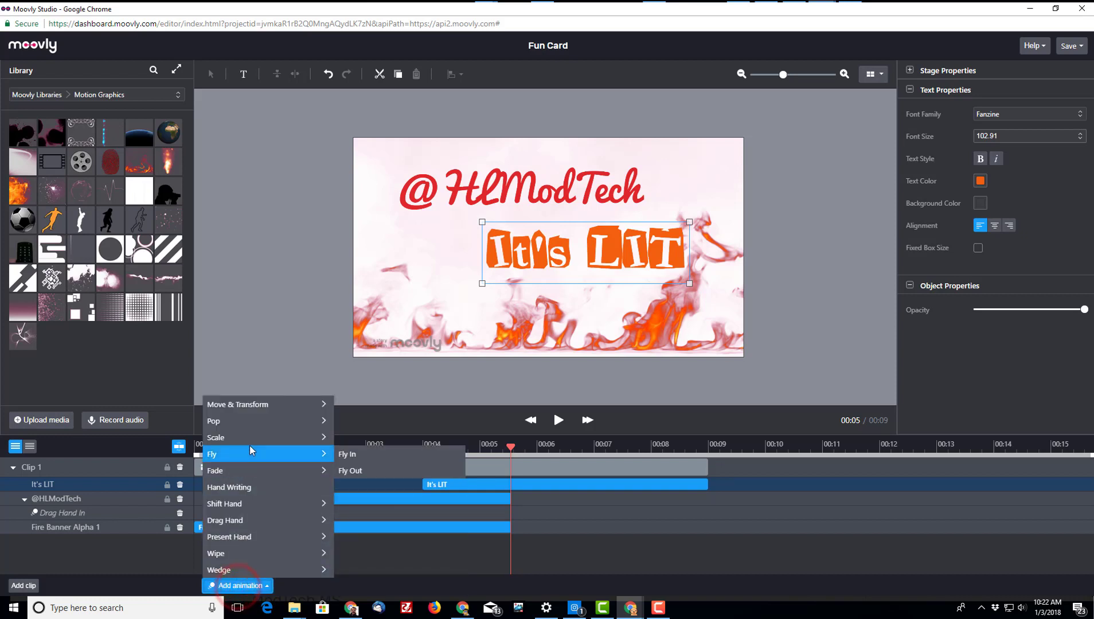
pyautogui.click(350, 456)
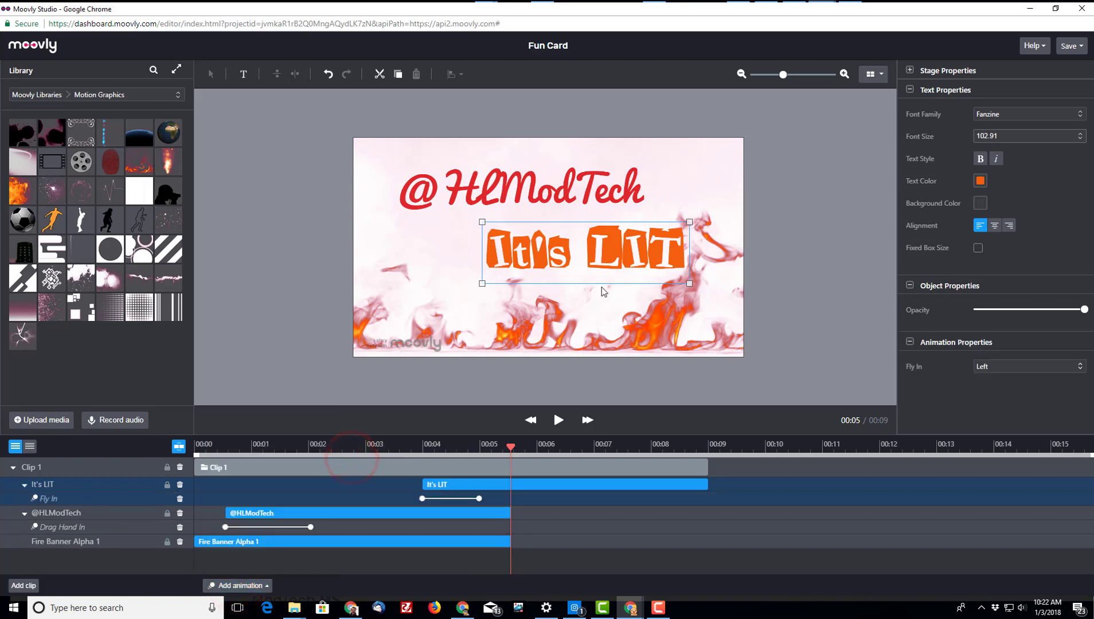
# Step: Preview the clip from the beginning and extend Fire Banner Alpha 1 on the timeline to about 10 seconds
pyautogui.moveTo(510, 450); pyautogui.dragTo(132, 456)
pyautogui.click(560, 421)
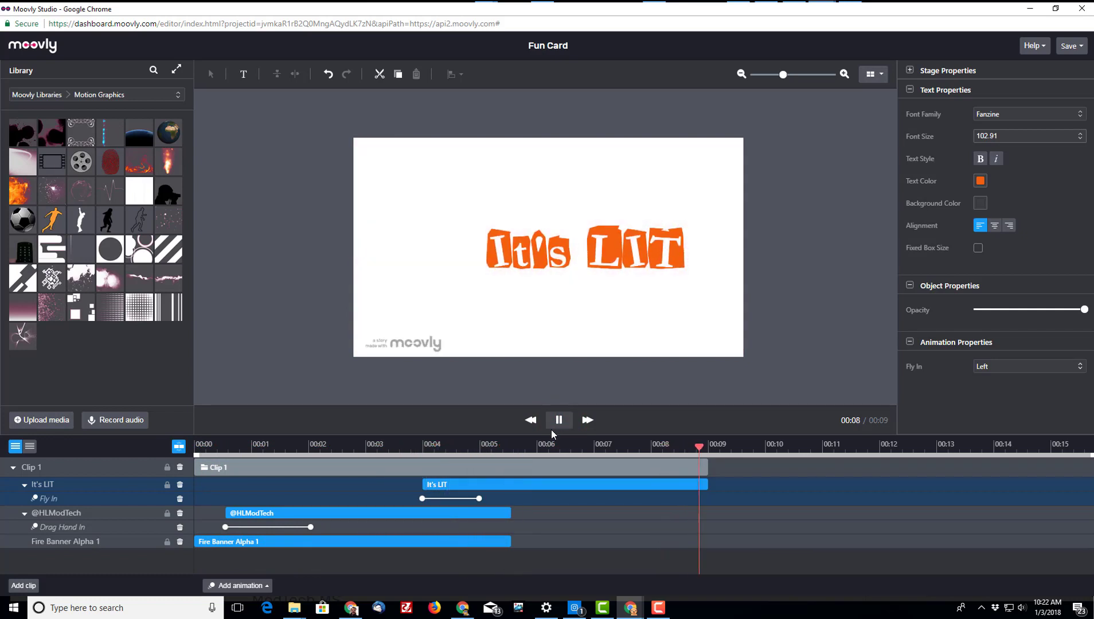
pyautogui.moveTo(510, 542); pyautogui.dragTo(765, 541)
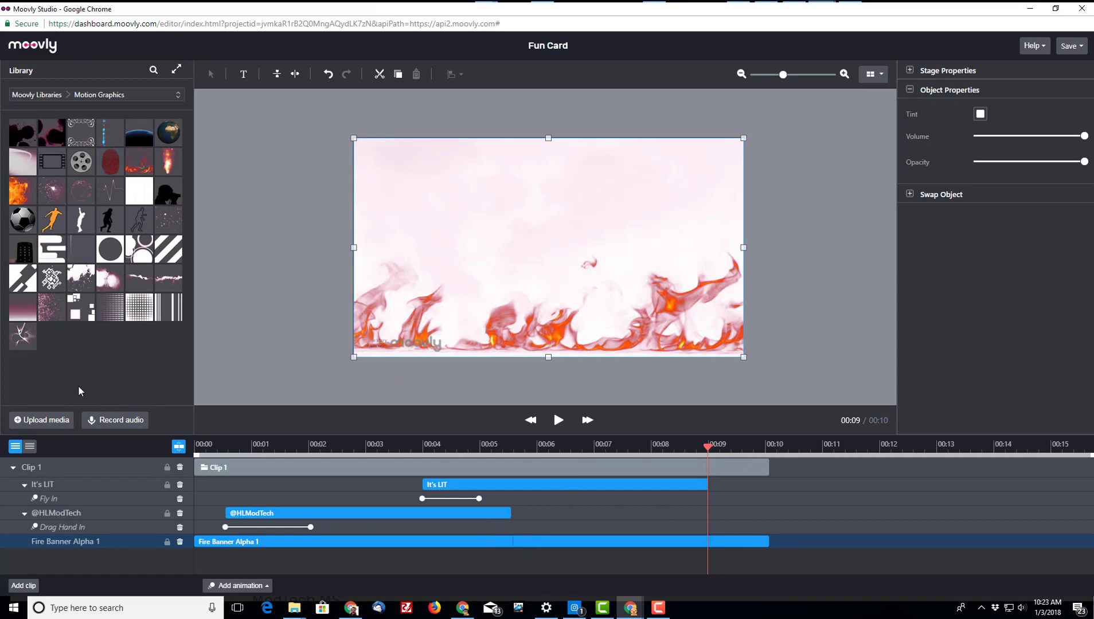
# Step: Upload the audio file bensound-dubstep.mp3 to the personal library
pyautogui.click(37, 422)
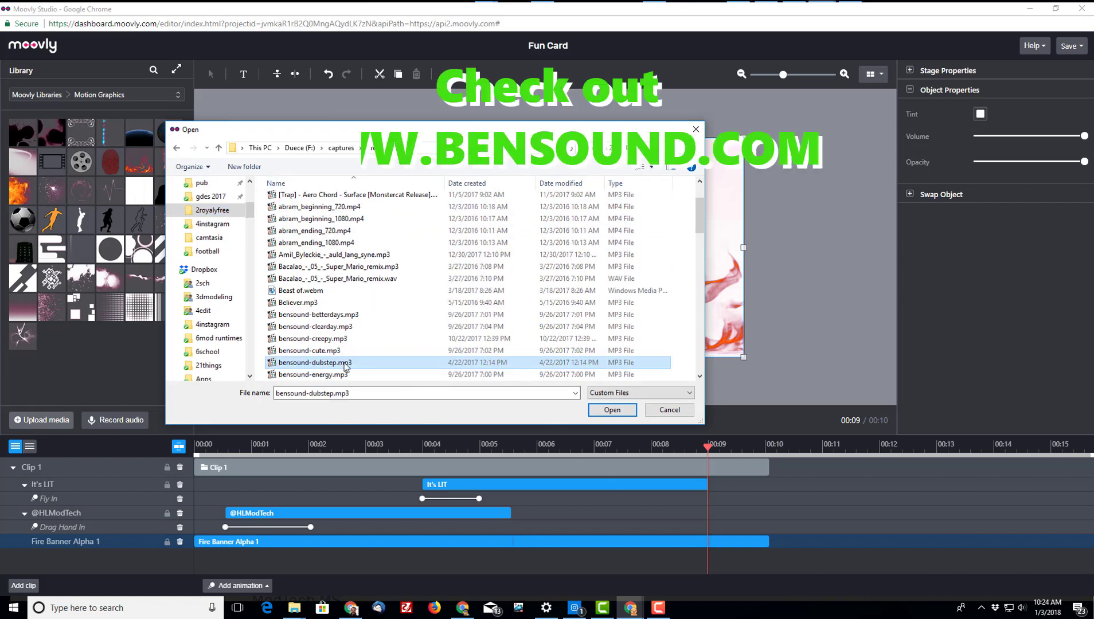
pyautogui.click(337, 362)
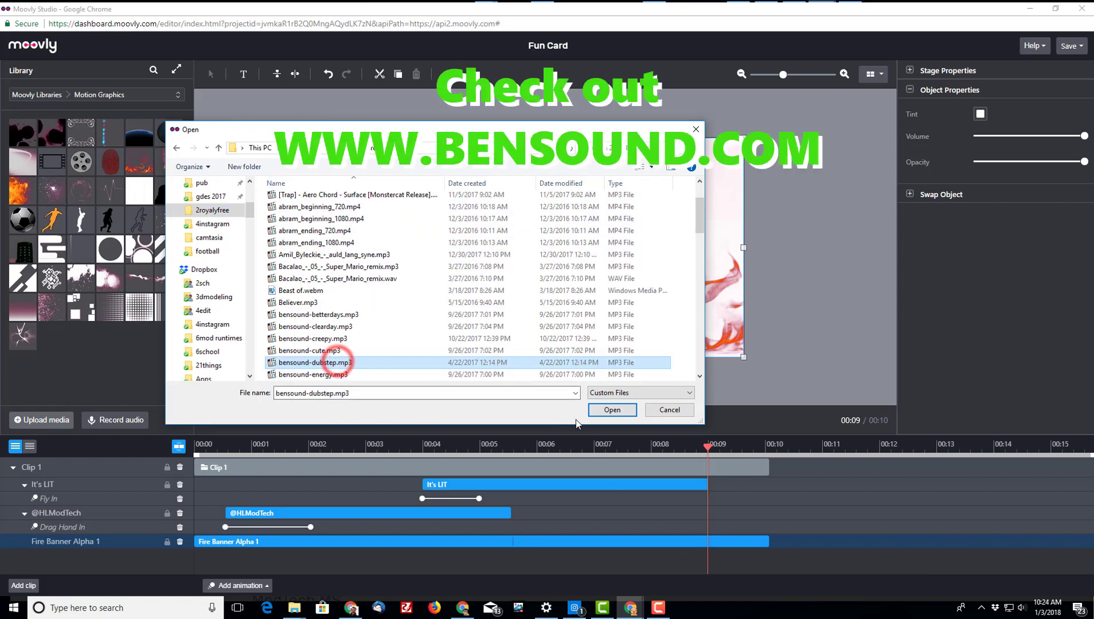
pyautogui.click(609, 410)
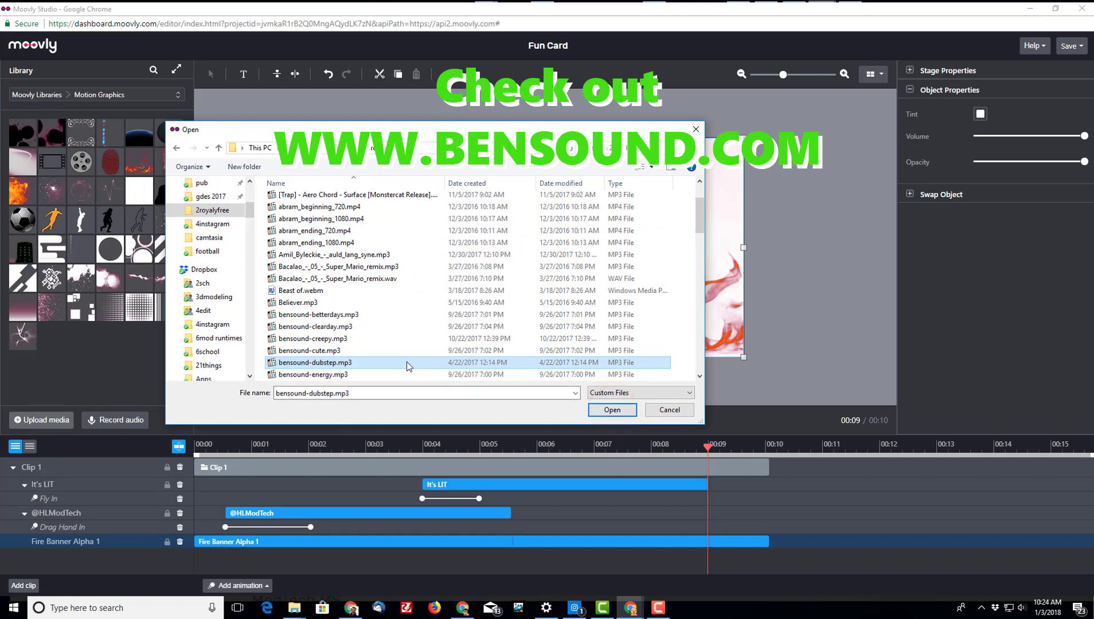
pyautogui.click(612, 410)
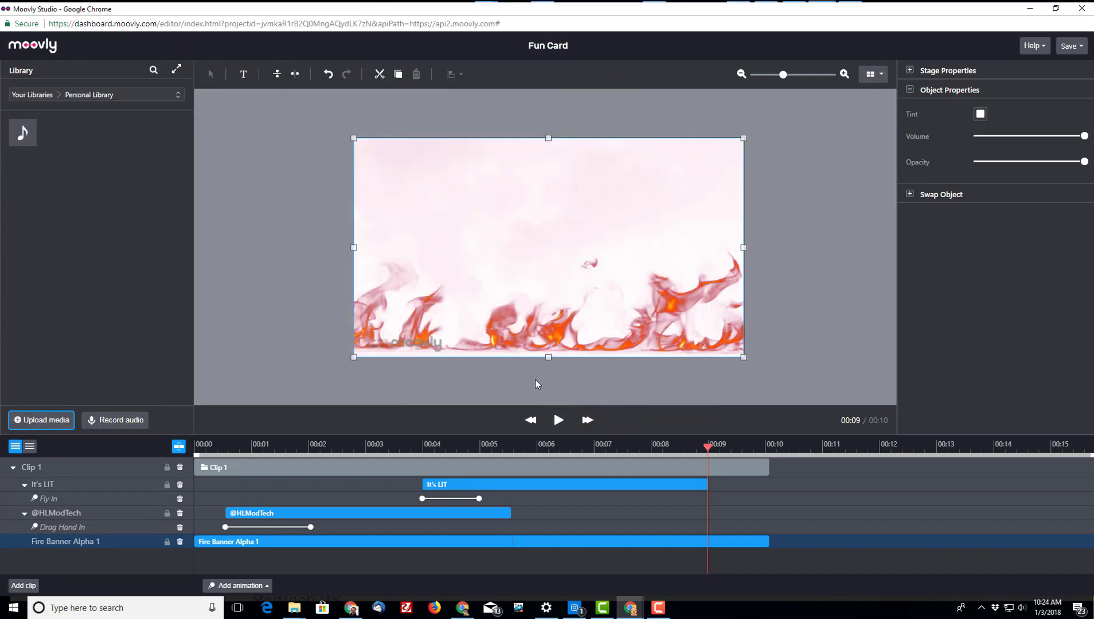
# Step: Add bensound-dubstep.mp3 to the clip at the start of the timeline and play the video with the music
pyautogui.moveTo(709, 449); pyautogui.dragTo(144, 476)
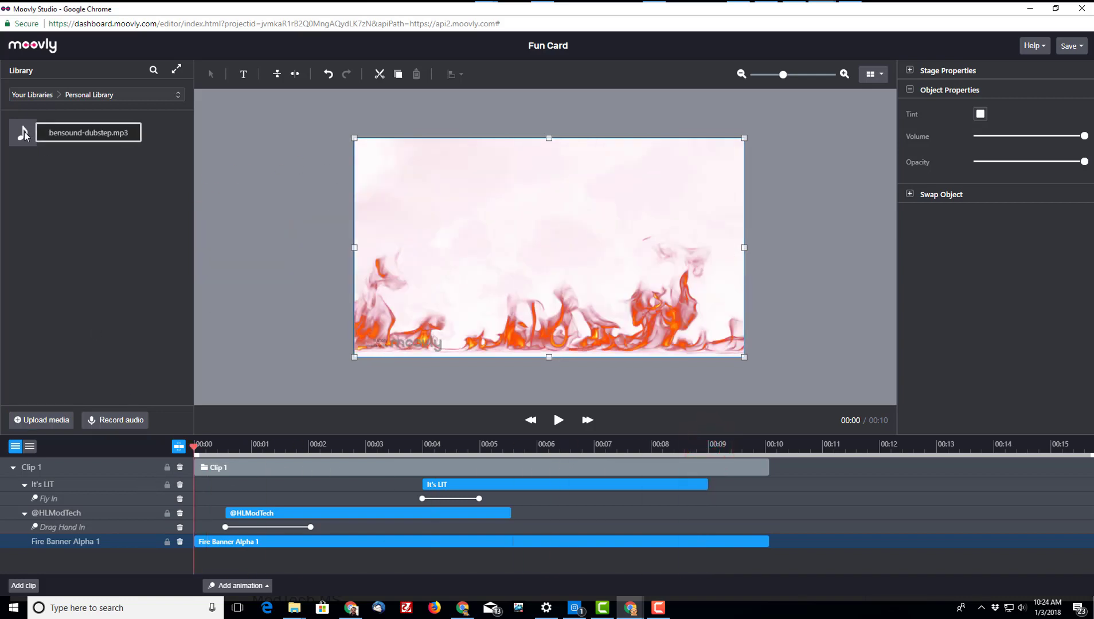
pyautogui.moveTo(22, 133); pyautogui.dragTo(294, 258)
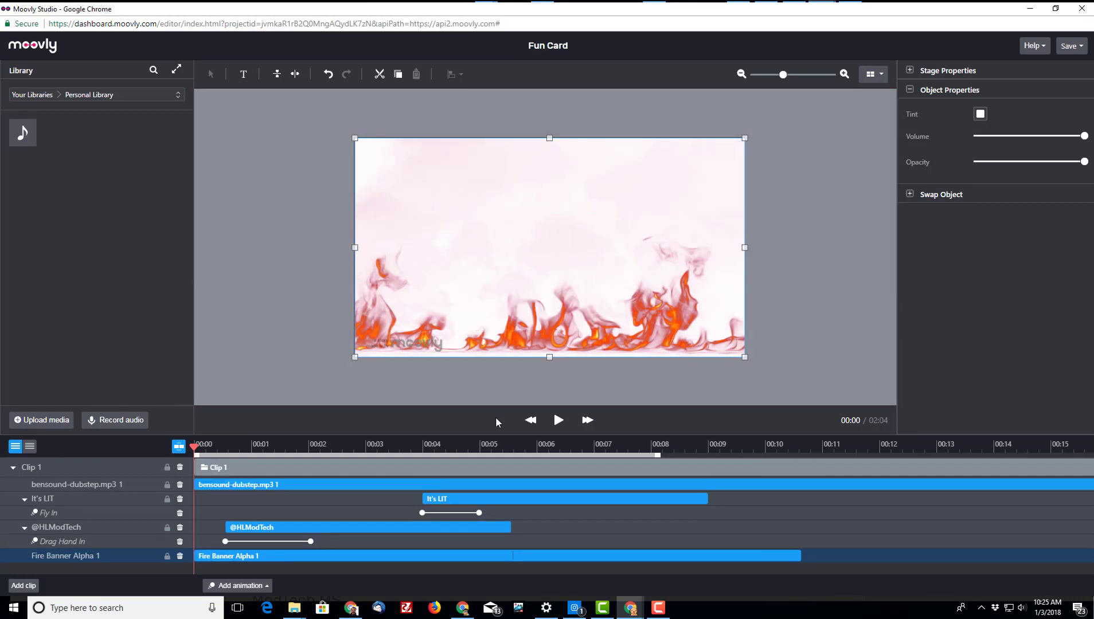
pyautogui.click(558, 420)
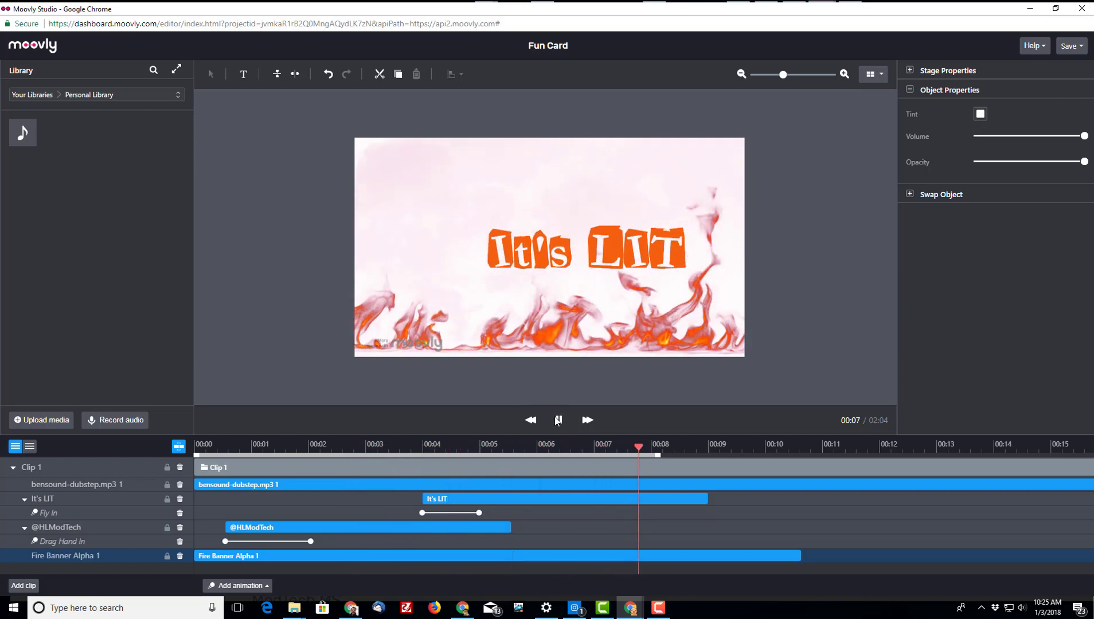
pyautogui.click(557, 420)
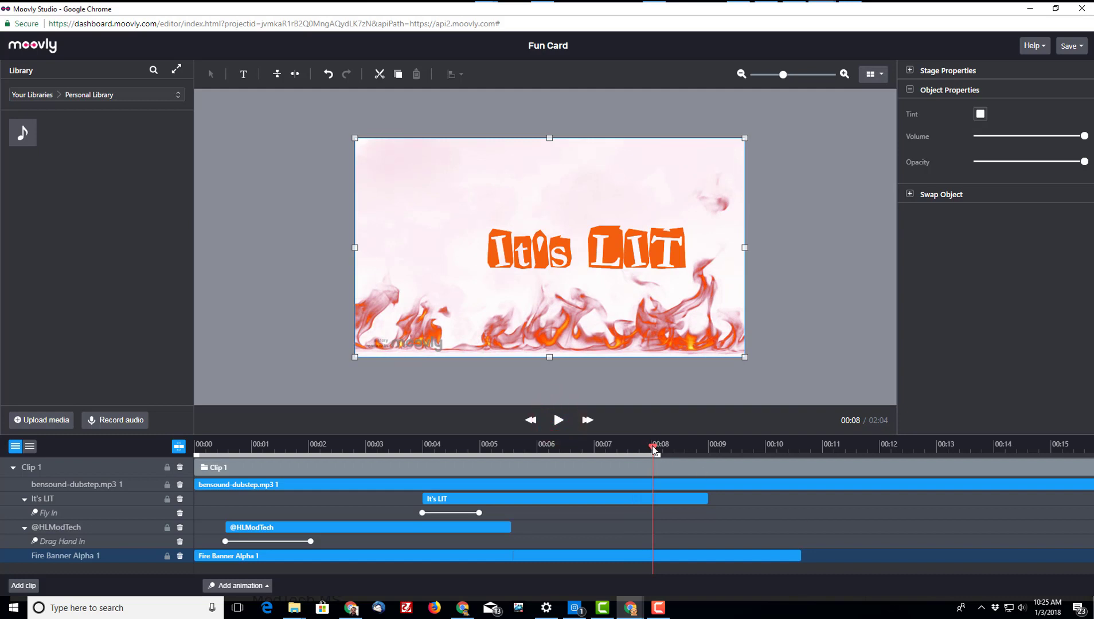
pyautogui.moveTo(654, 449); pyautogui.dragTo(713, 450)
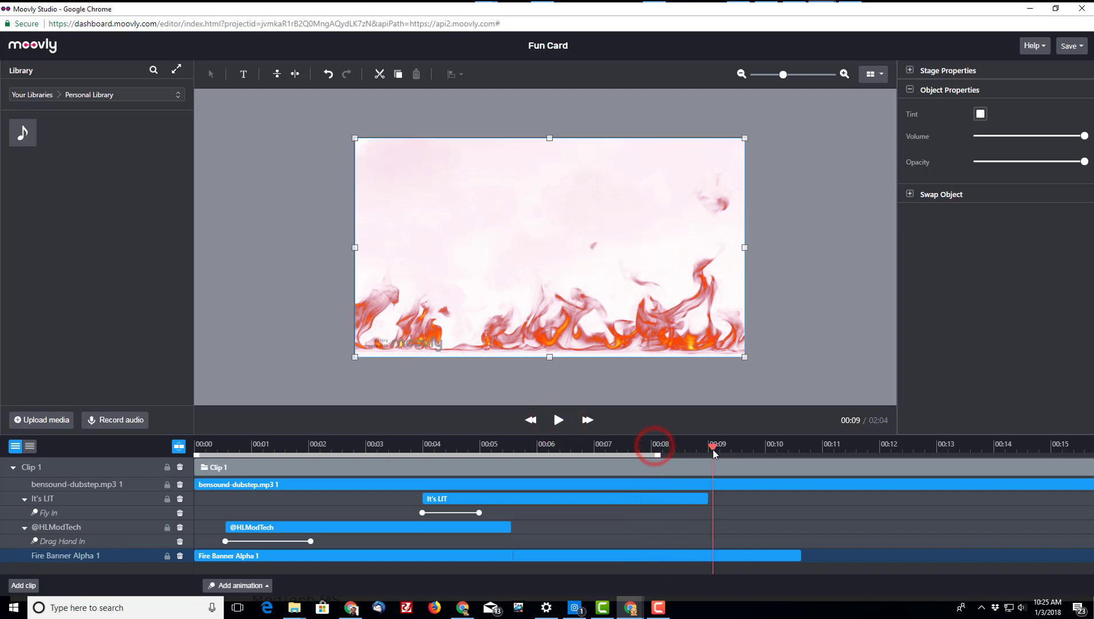
pyautogui.click(699, 500)
pyautogui.rightClick(472, 186)
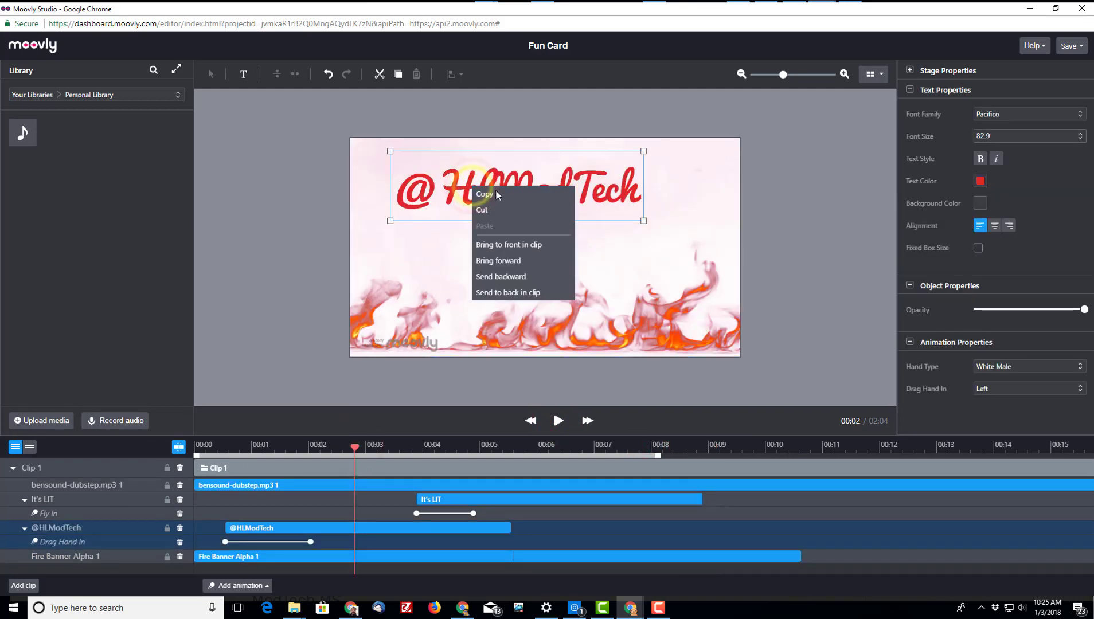
pyautogui.click(496, 194)
pyautogui.click(717, 448)
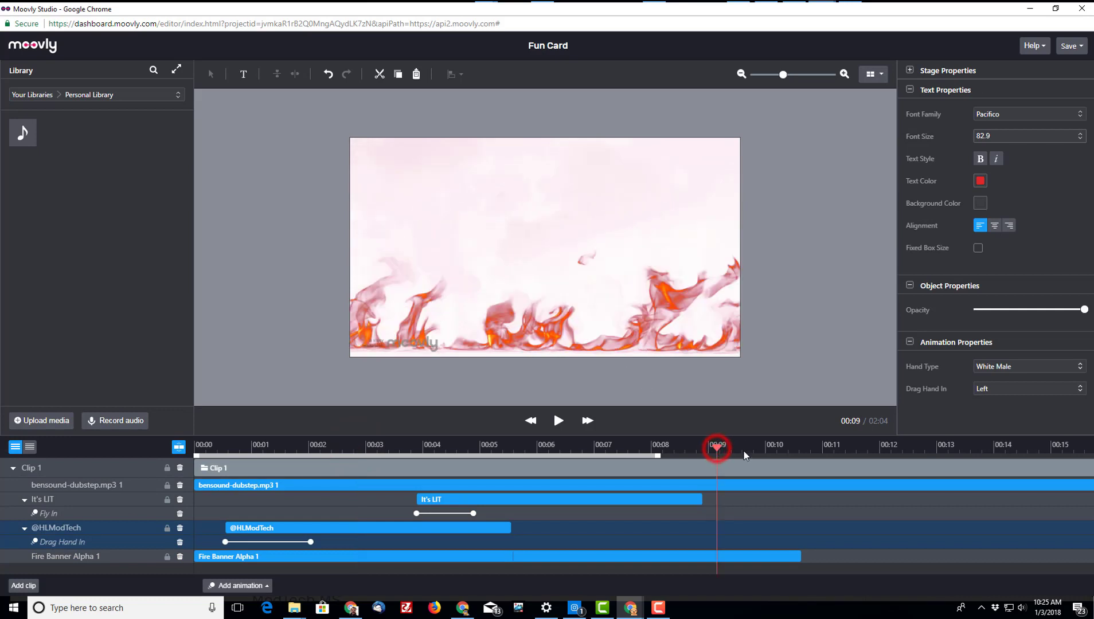
pyautogui.rightClick(655, 241)
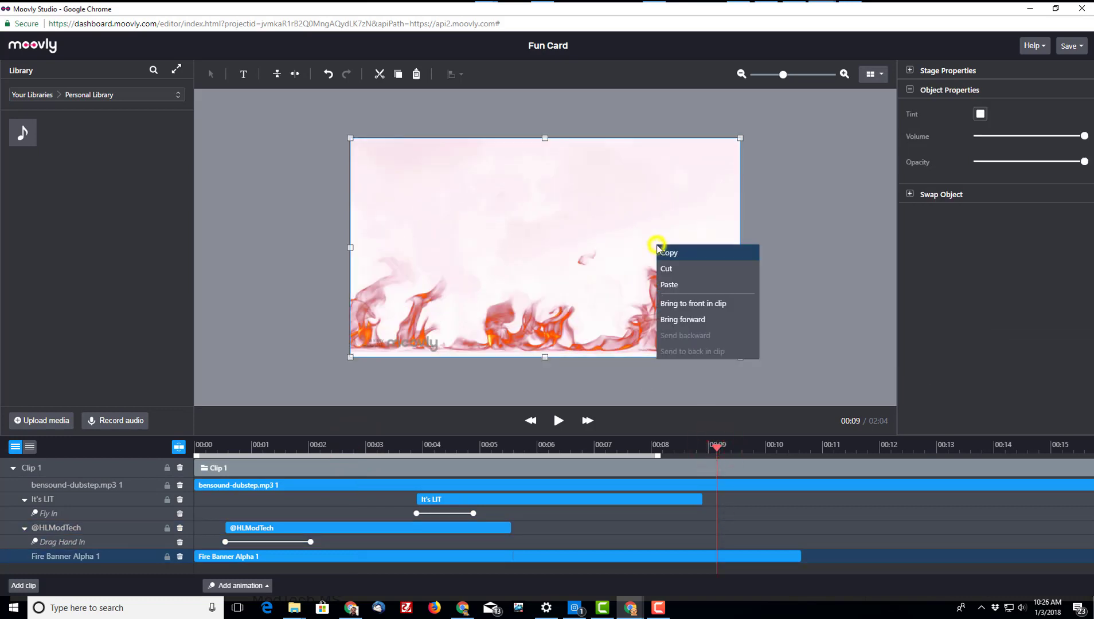
pyautogui.click(677, 285)
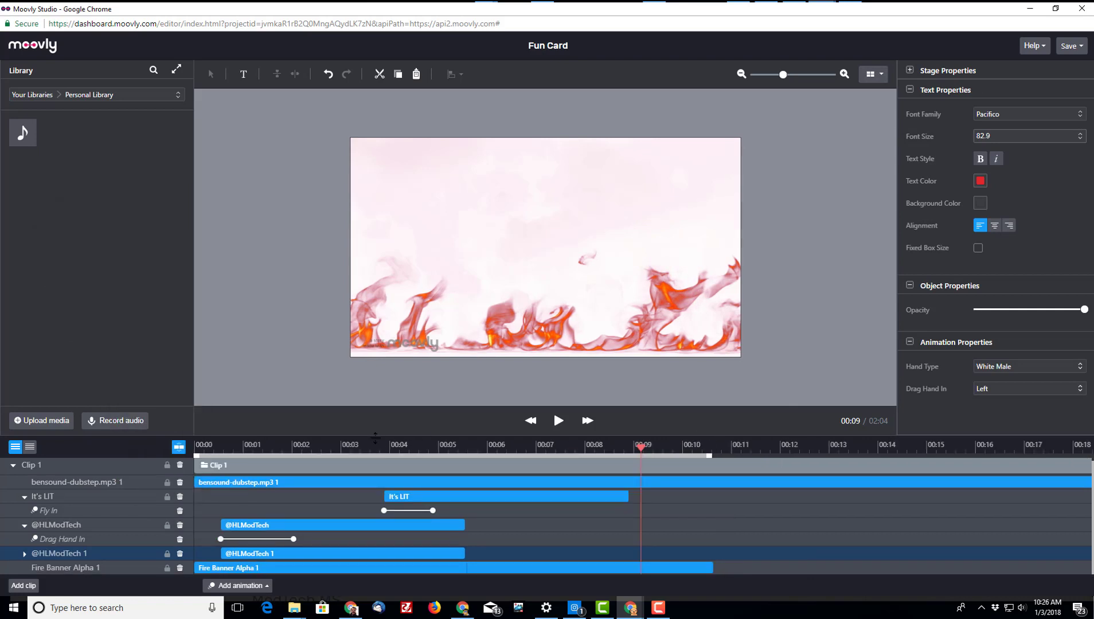
pyautogui.click(375, 447)
pyautogui.moveTo(336, 550); pyautogui.dragTo(768, 533)
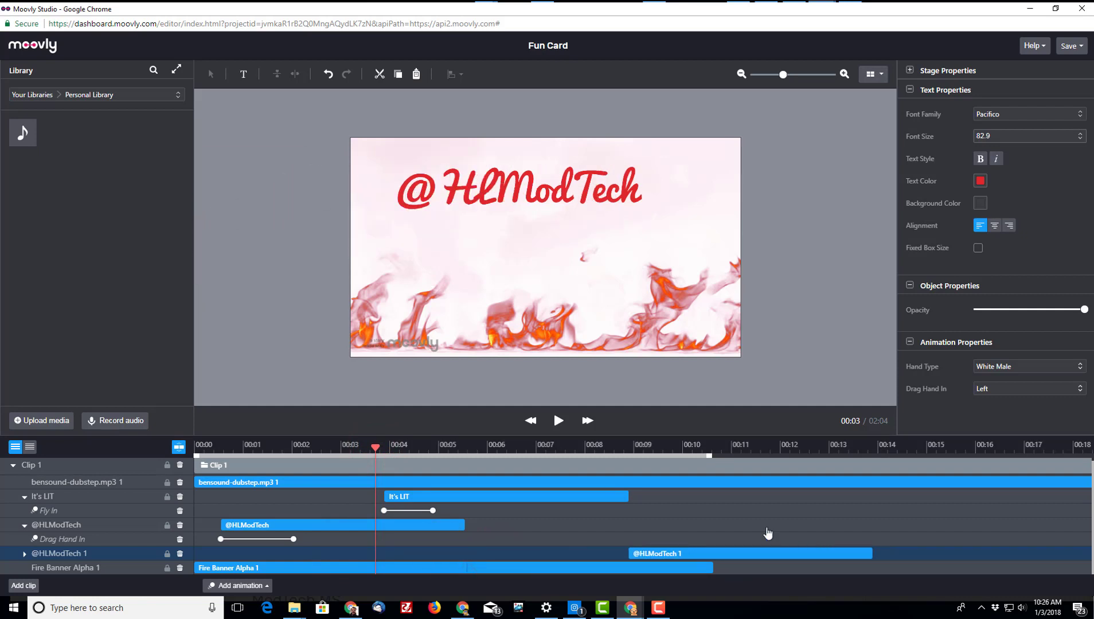
# Step: Replace the copied text with "Music Credits" on the first line and "Bensound Dubstep" on the second
pyautogui.click(661, 449)
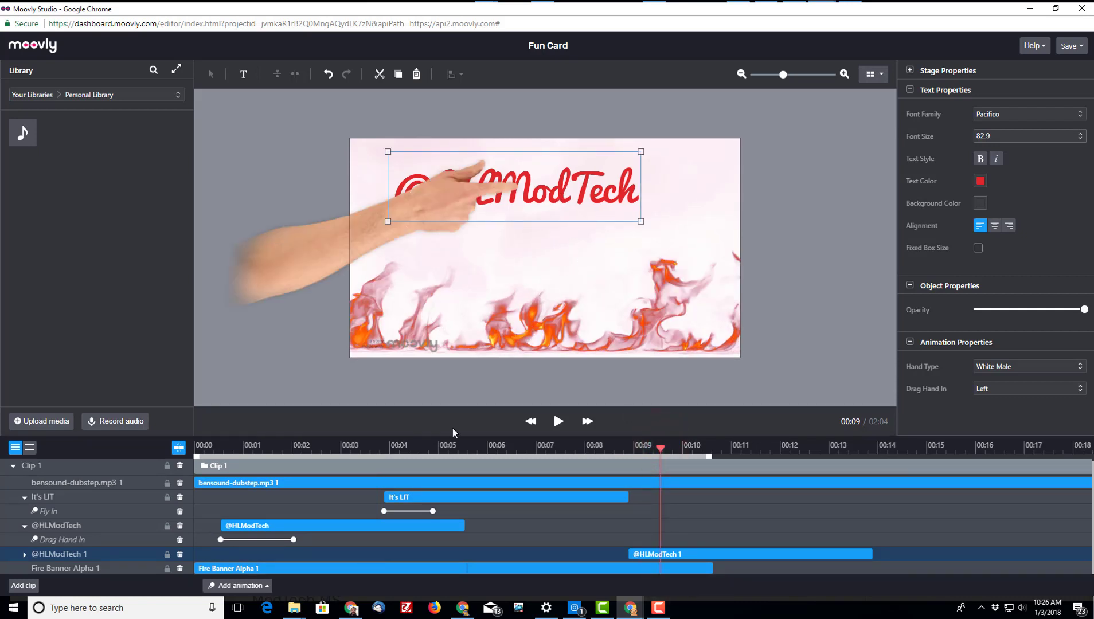
pyautogui.doubleClick(533, 187)
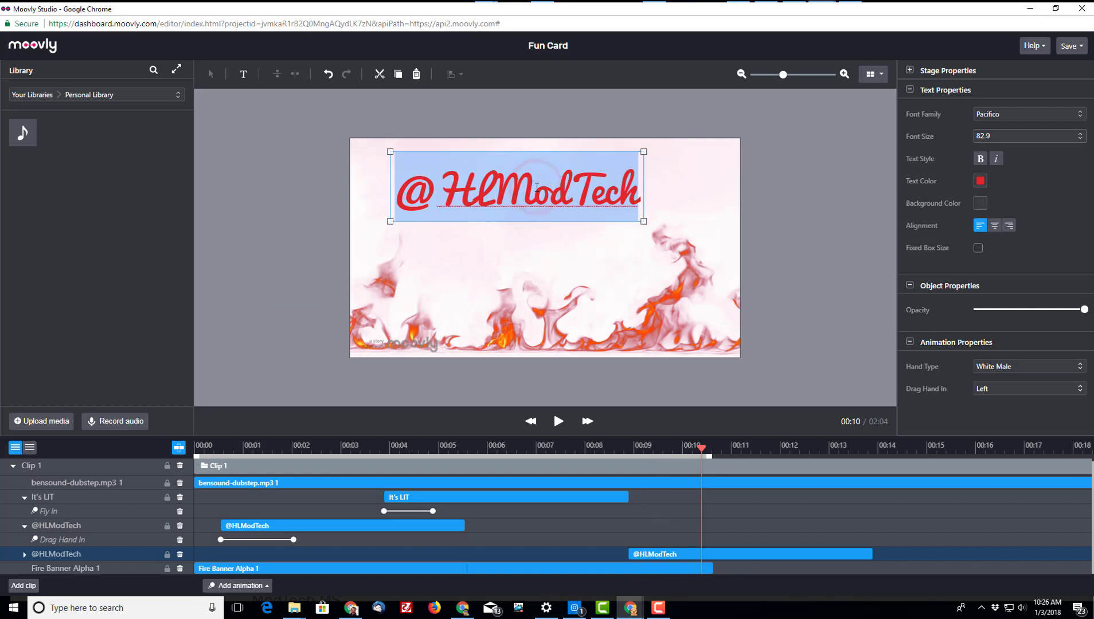
pyautogui.write('Music Credits')
pyautogui.press('Return')
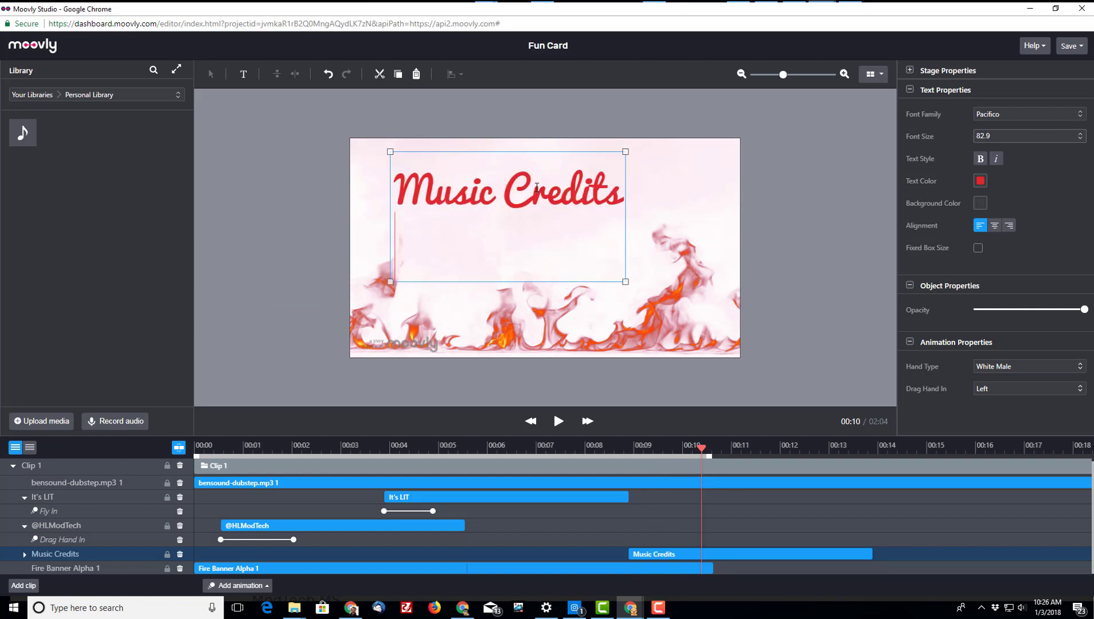
pyautogui.write('Bensound Dubstep')
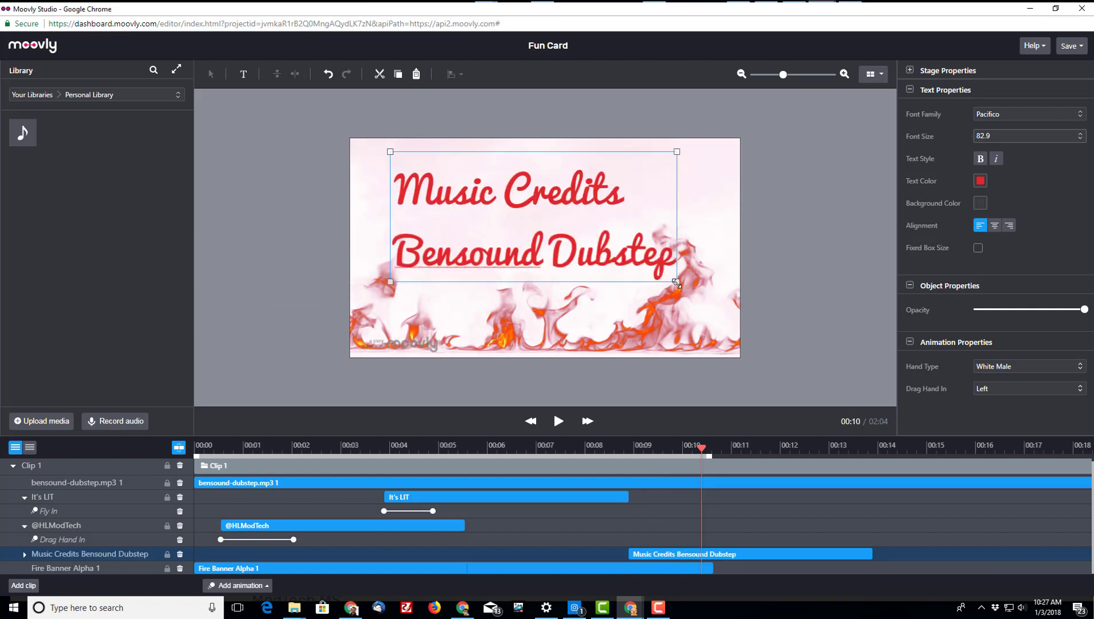
# Step: Shrink the music credits text to a font size of about 60, centre-align it and colour it orange F35F10
pyautogui.moveTo(677, 282); pyautogui.dragTo(601, 231)
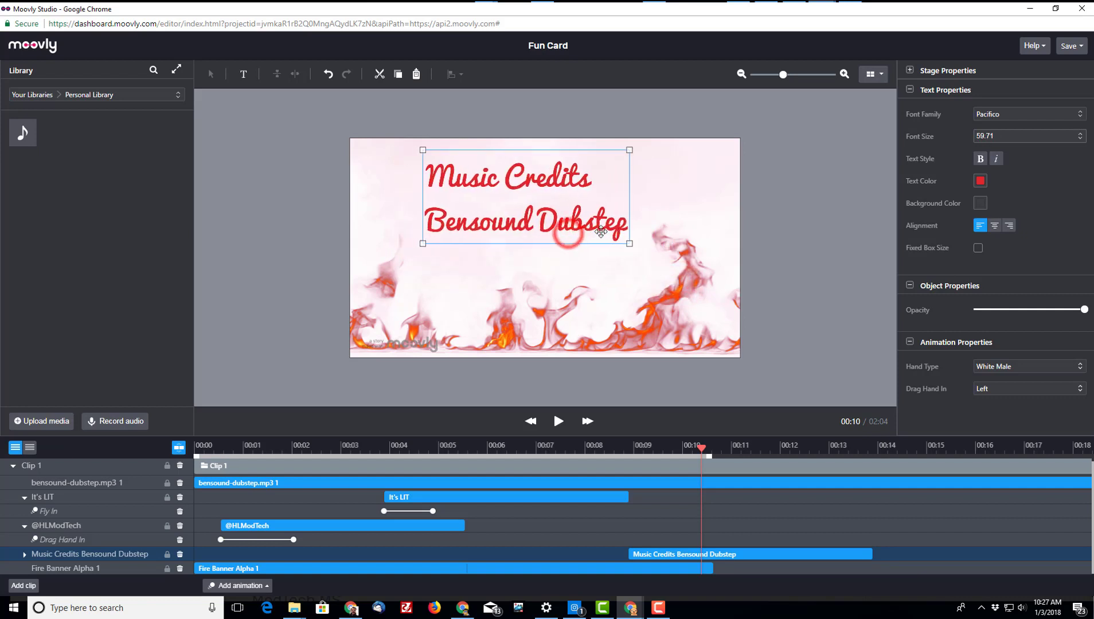
pyautogui.click(995, 226)
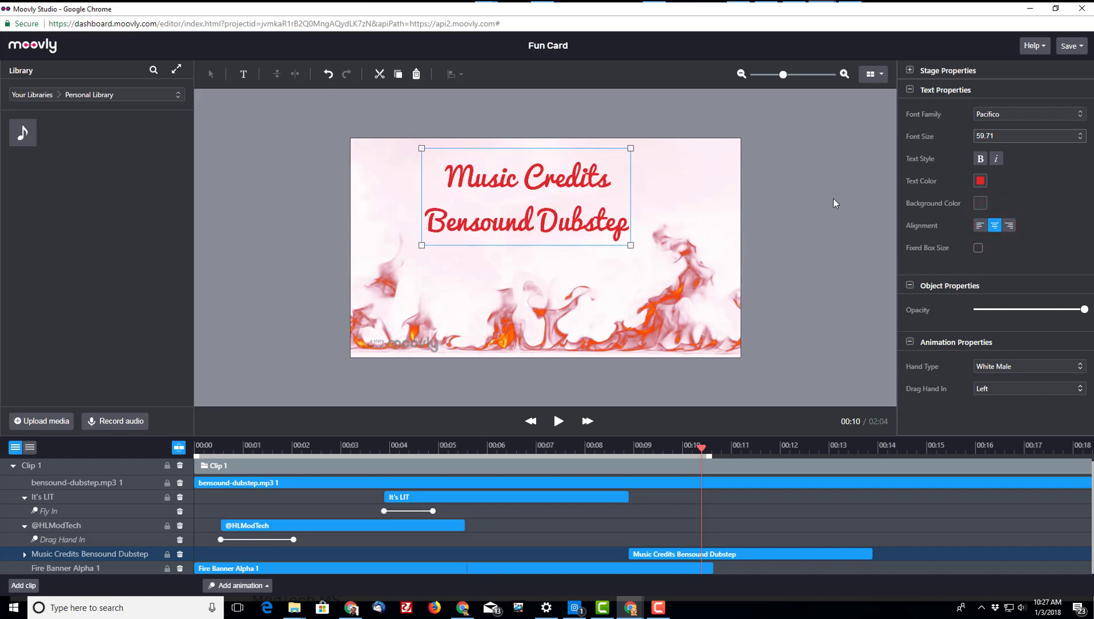
pyautogui.click(982, 181)
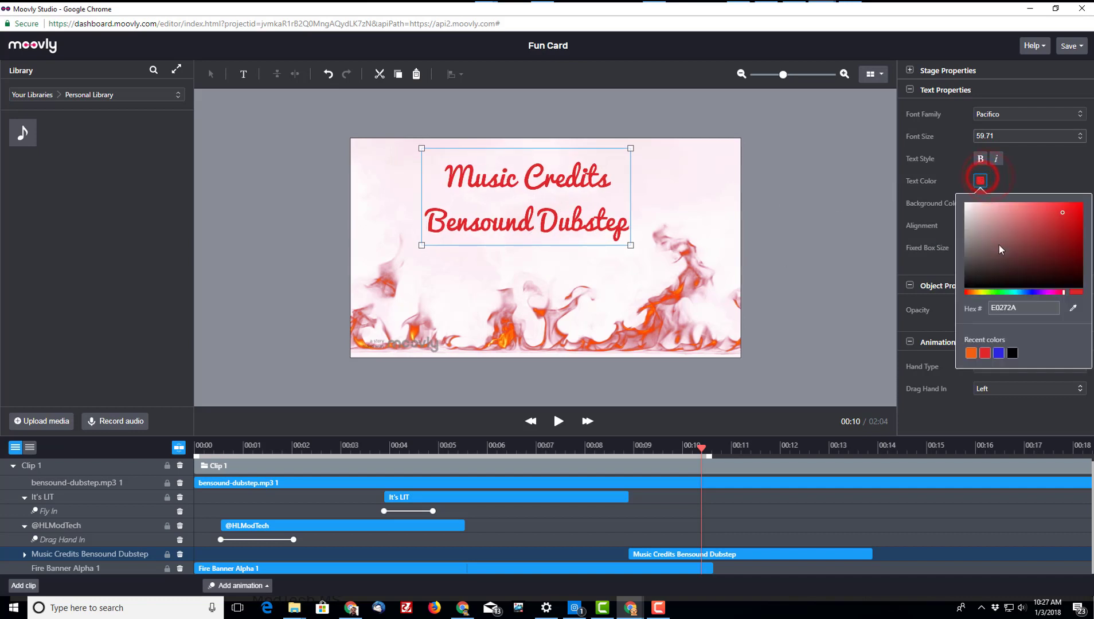
pyautogui.moveTo(982, 293); pyautogui.dragTo(971, 293)
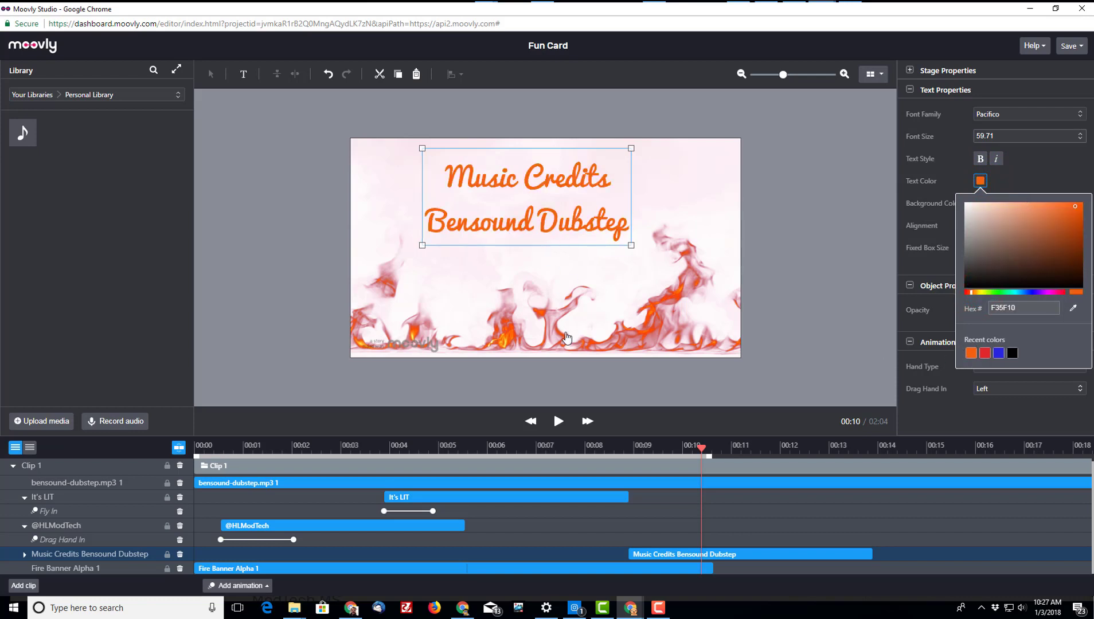
pyautogui.click(262, 356)
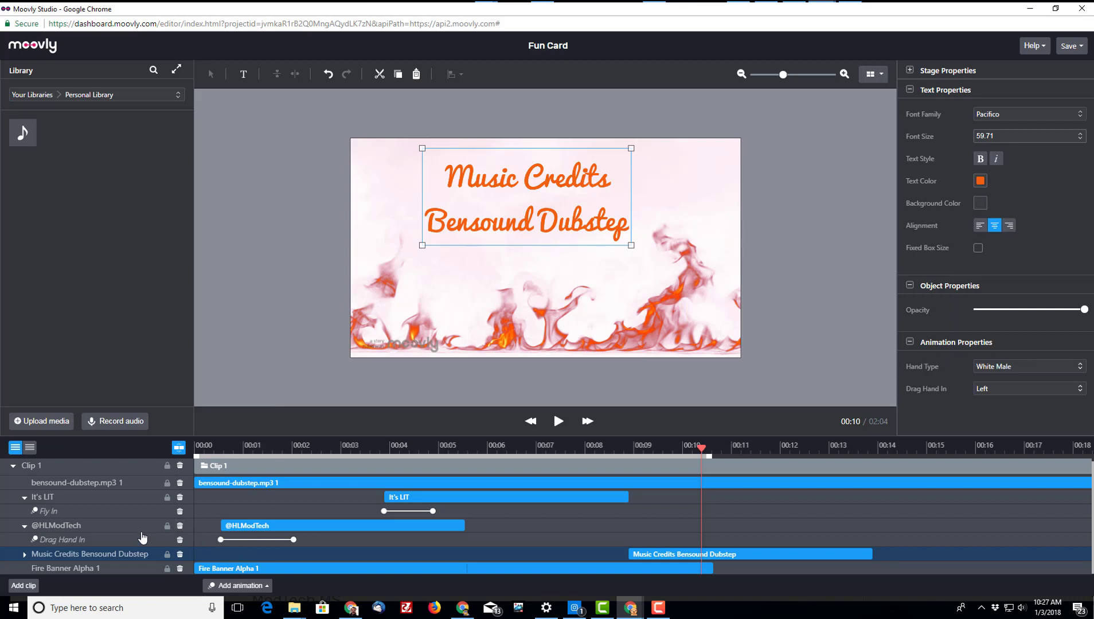
# Step: Add a Fade In animation to the music credits text
pyautogui.click(238, 586)
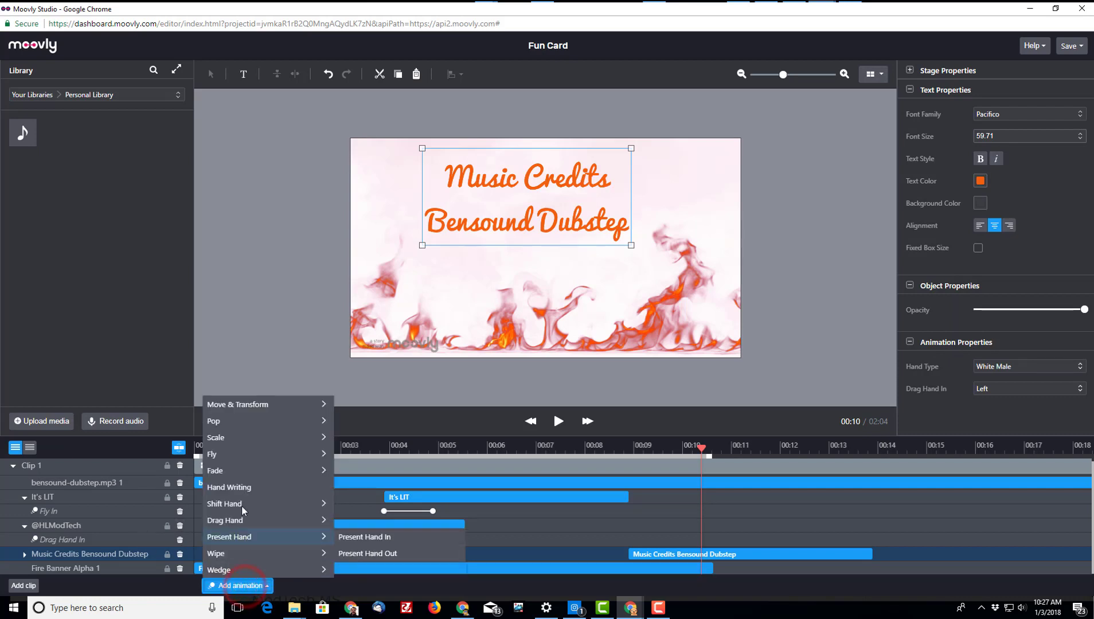
pyautogui.moveTo(234, 454)
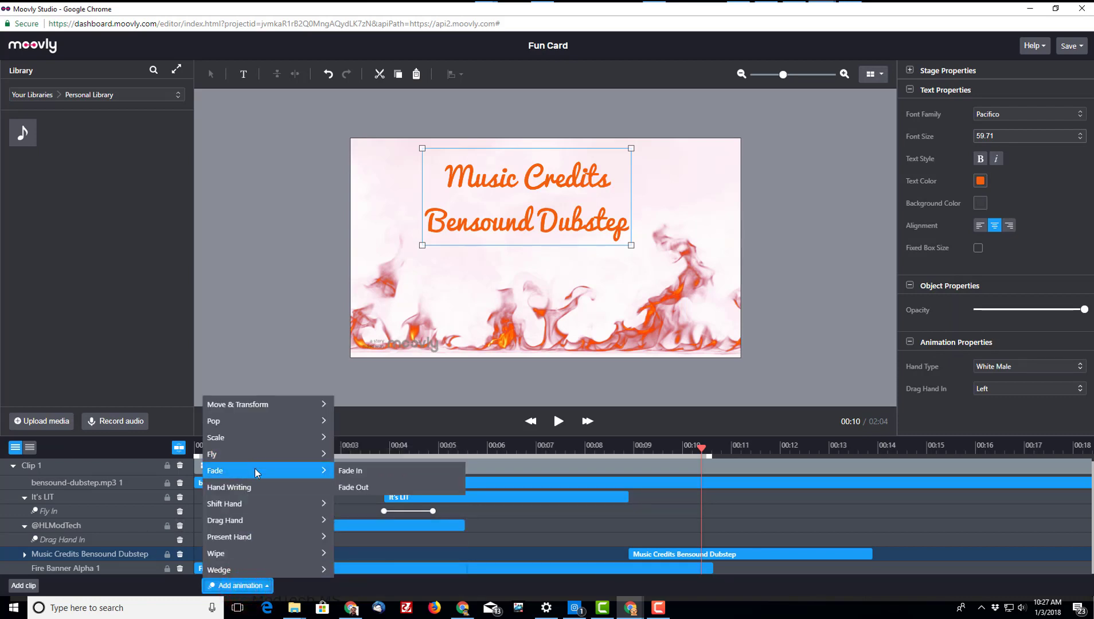
pyautogui.click(347, 470)
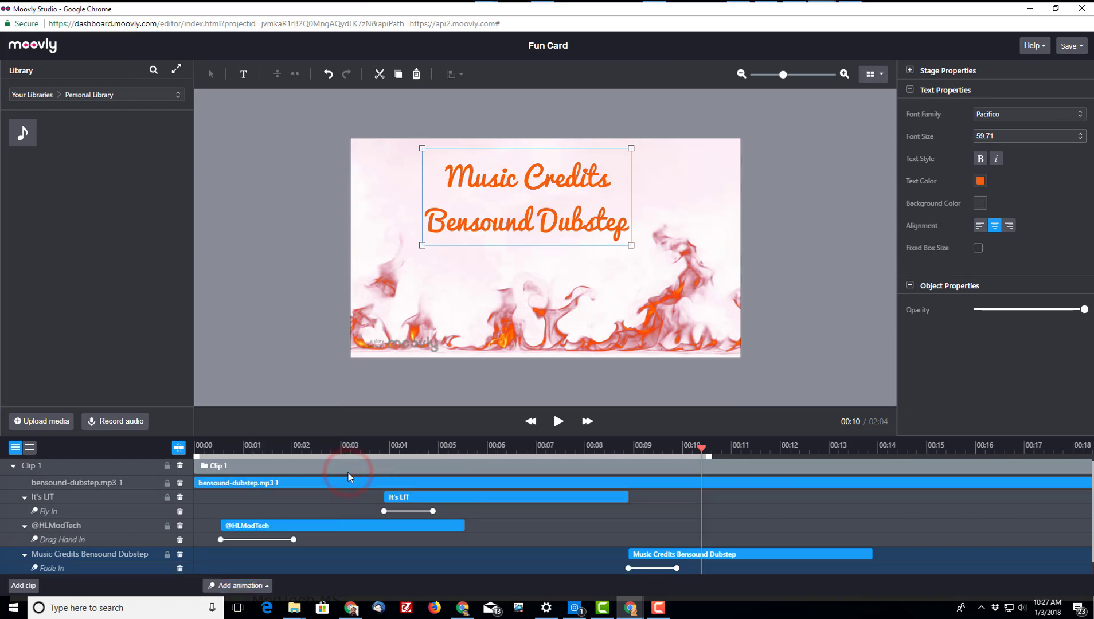
# Step: Extend the playback range to about 14 seconds and split bensound-dubstep.mp3 at that point, deleting the remainder
pyautogui.moveTo(711, 456); pyautogui.dragTo(771, 459)
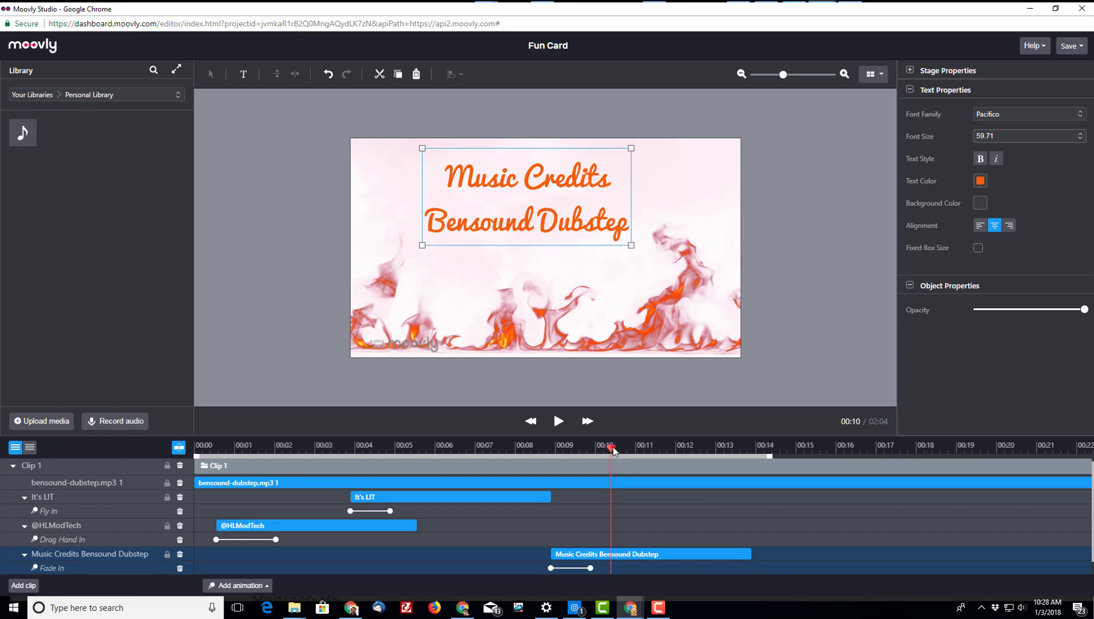
pyautogui.moveTo(613, 449); pyautogui.dragTo(751, 456)
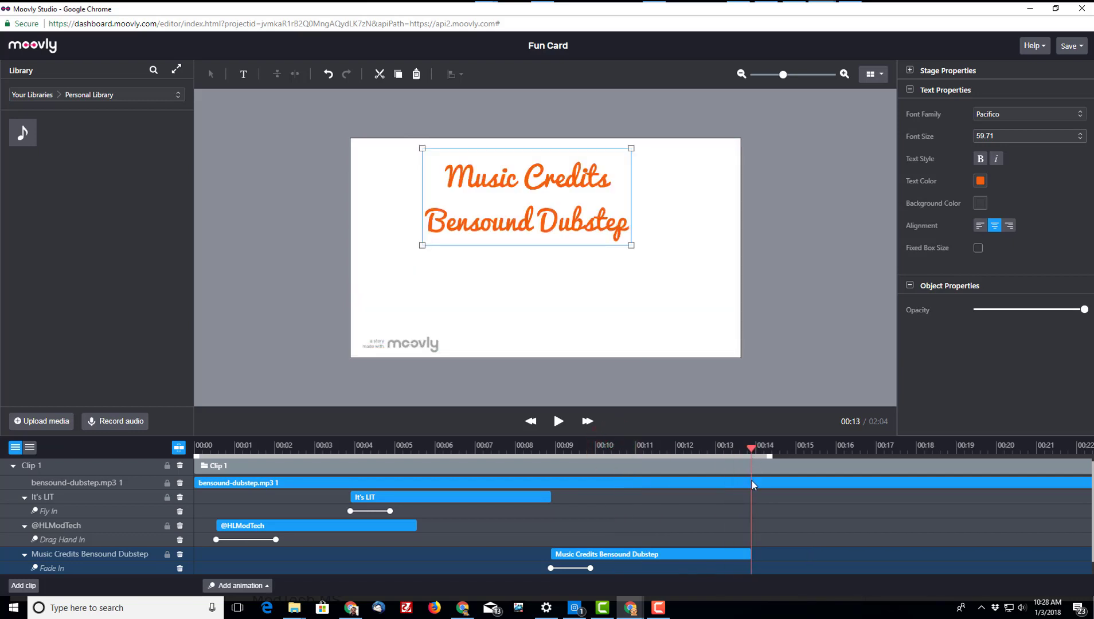
pyautogui.click(752, 482)
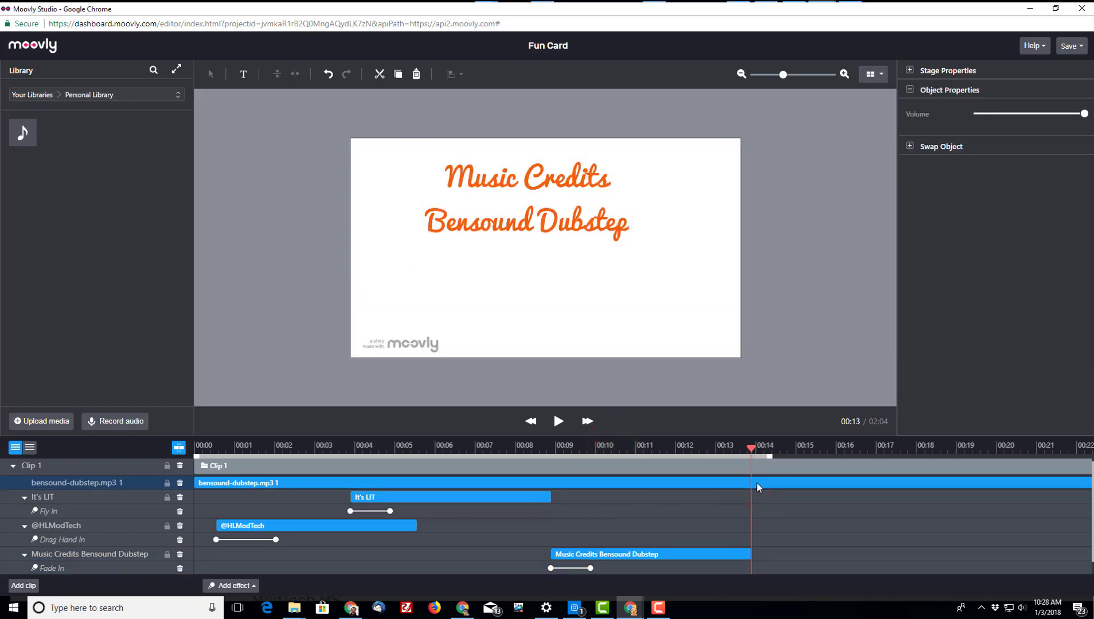
pyautogui.rightClick(757, 483)
pyautogui.click(783, 488)
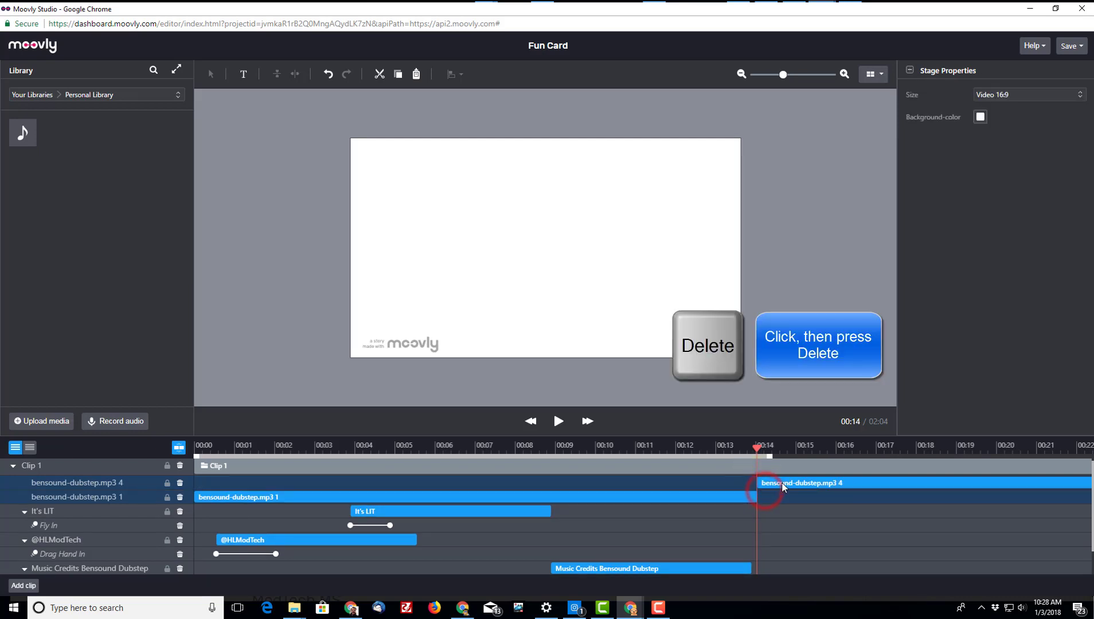
pyautogui.click(783, 485)
pyautogui.press('Delete')
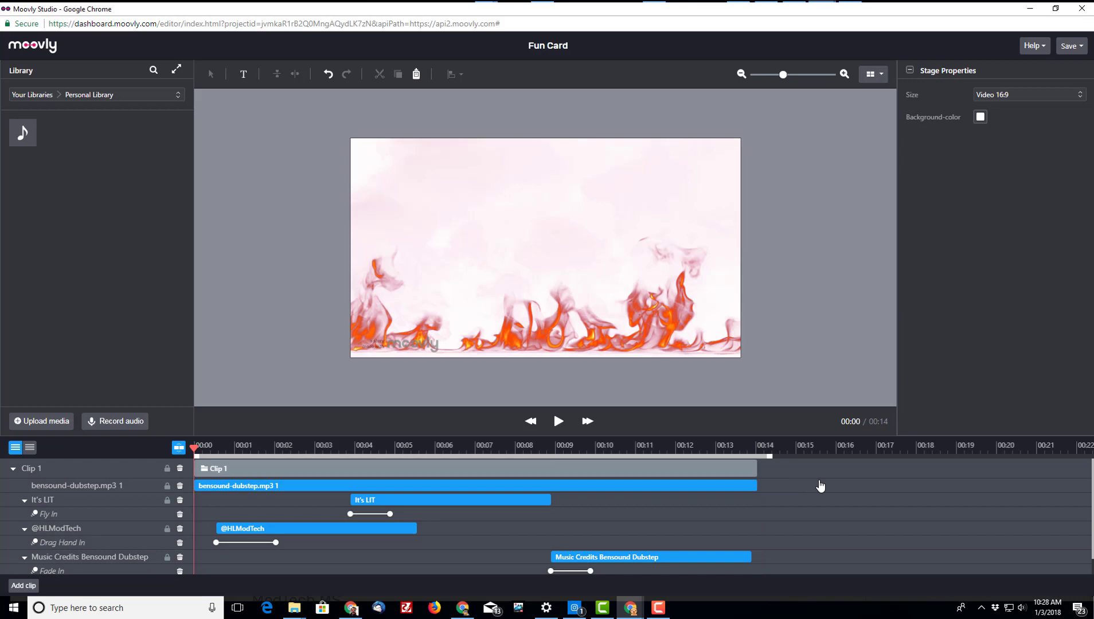
# Step: Extend Fire Banner Alpha 1 on the timeline to about 14 seconds, level with the end of the music
pyautogui.scroll(-1, 643, 519)
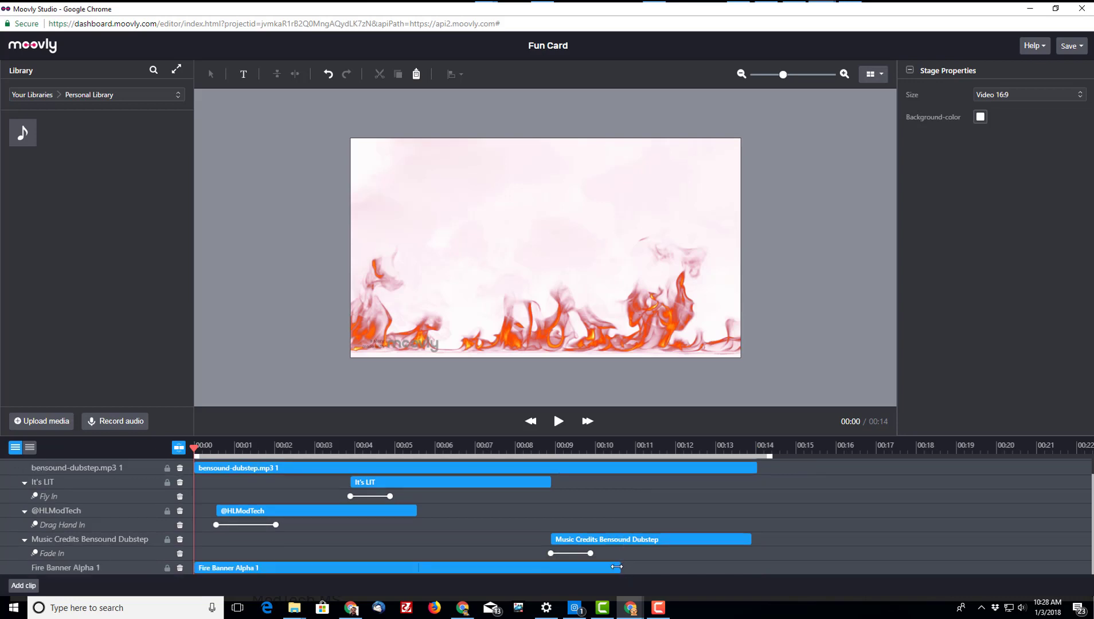
pyautogui.moveTo(616, 566); pyautogui.dragTo(751, 567)
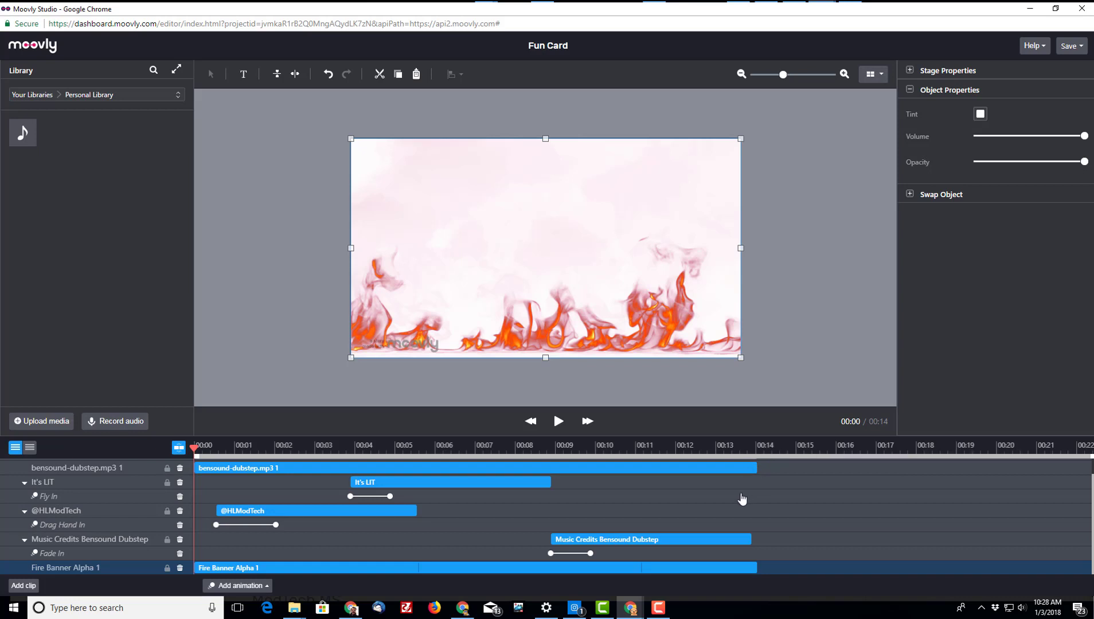
# Step: Save the Fun Card project and close the studio editor
pyautogui.click(1070, 45)
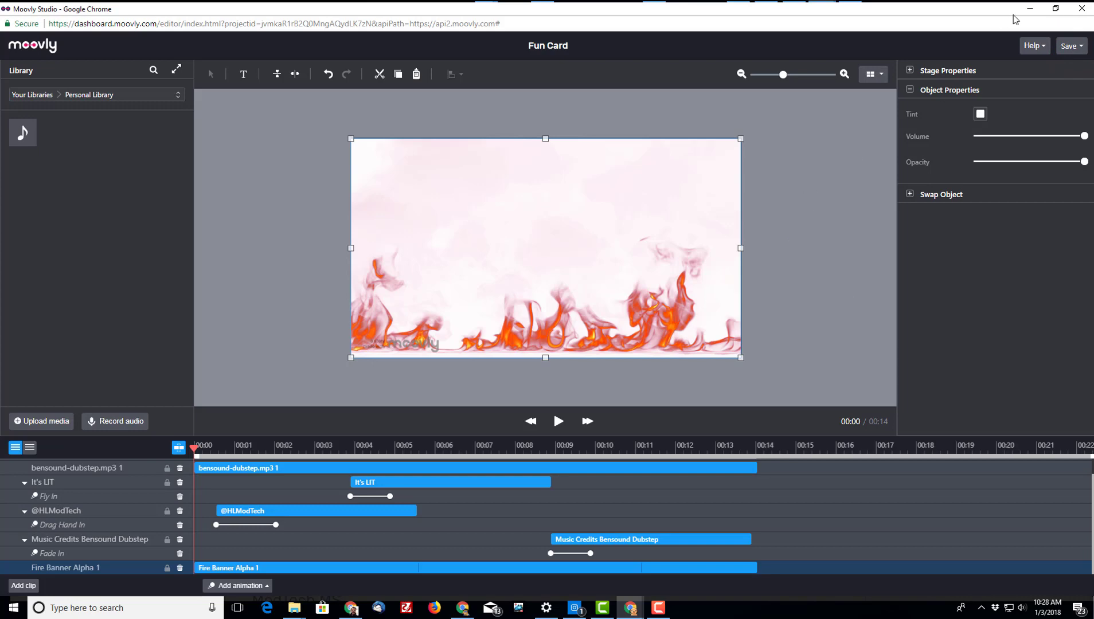
pyautogui.click(1082, 8)
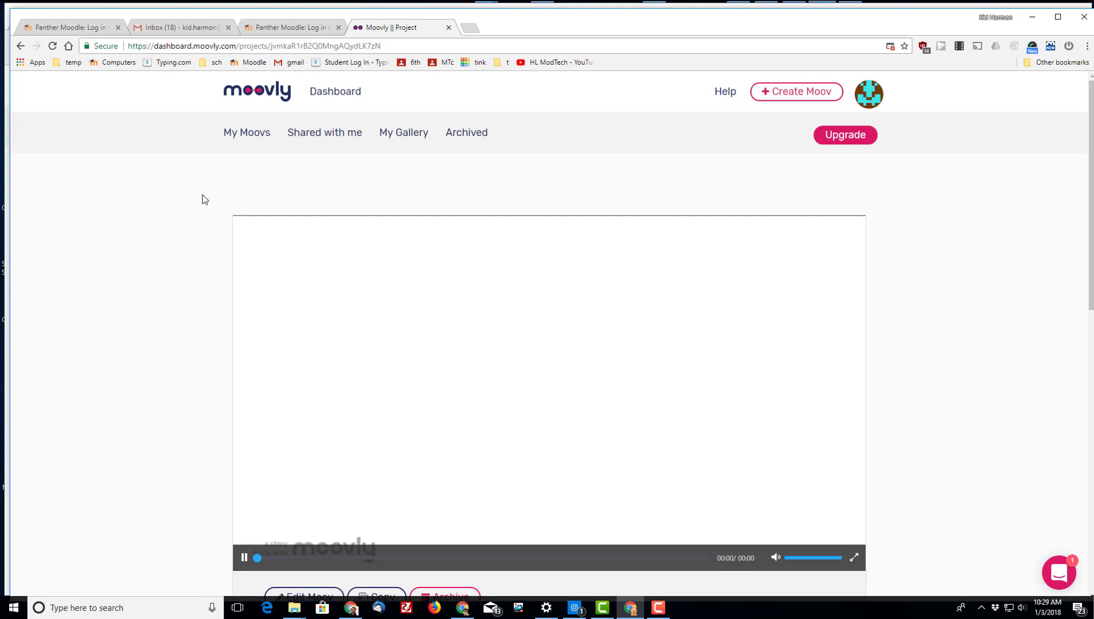
# Step: Open Fun Card from My Moovs and play the finished video through to the music credits
pyautogui.click(250, 139)
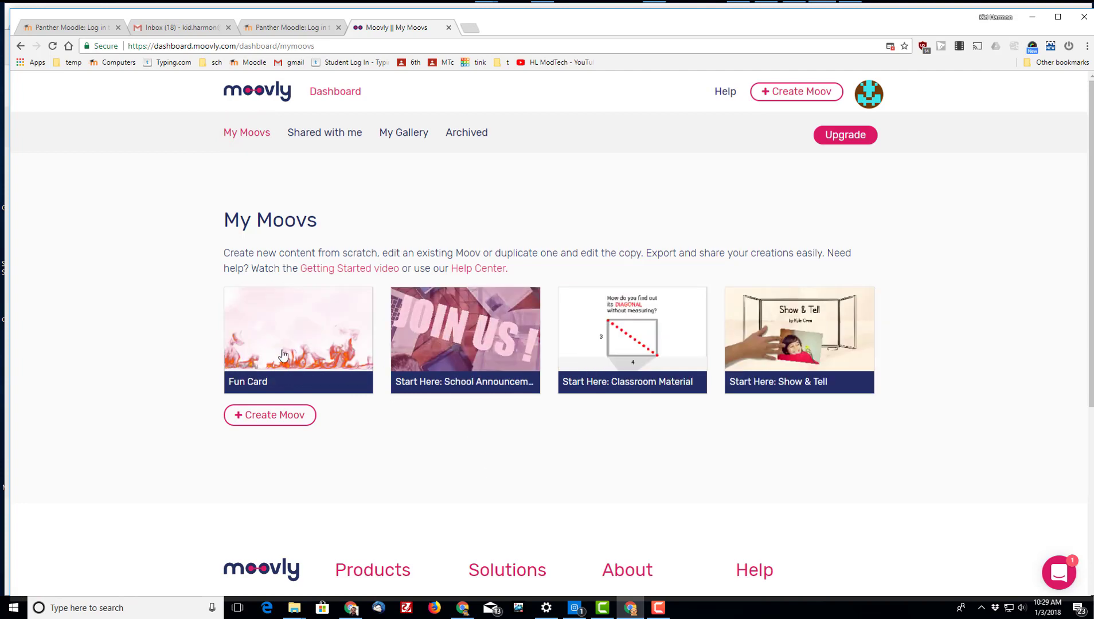
pyautogui.click(287, 349)
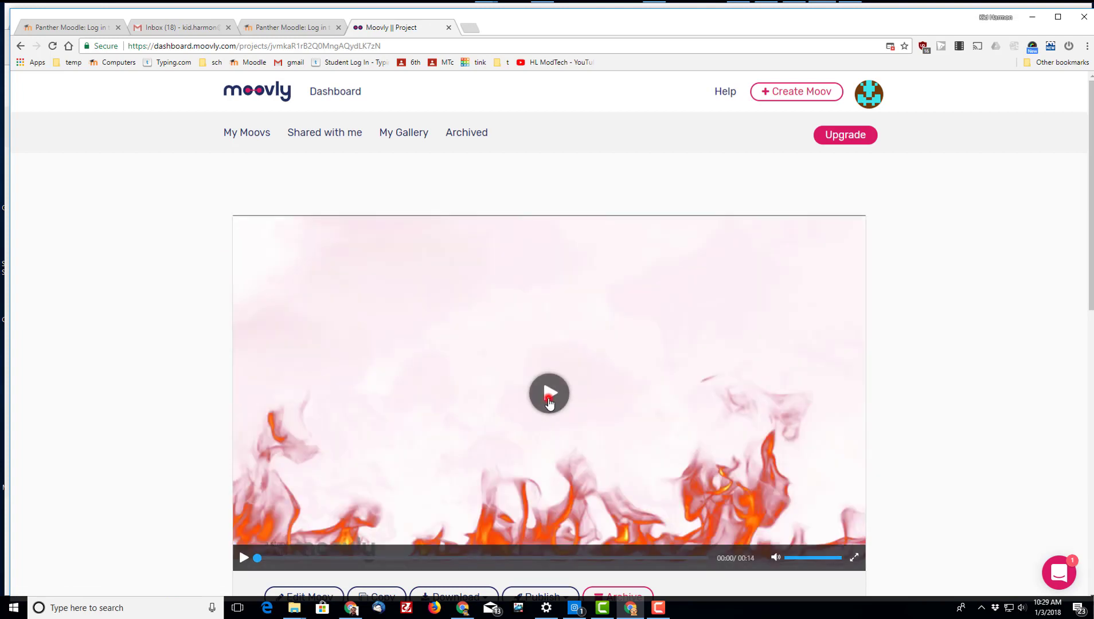
pyautogui.click(549, 396)
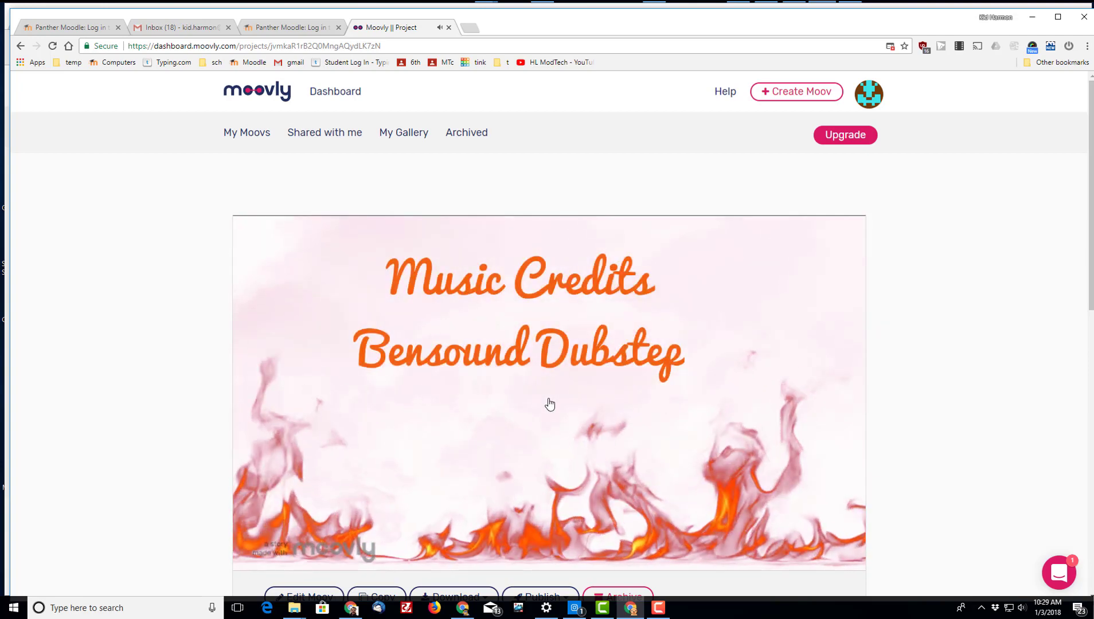
pyautogui.click(549, 405)
# Step: Try to create a new render of Fun Card for download in standard 480p quality
pyautogui.scroll(-1, 493, 499)
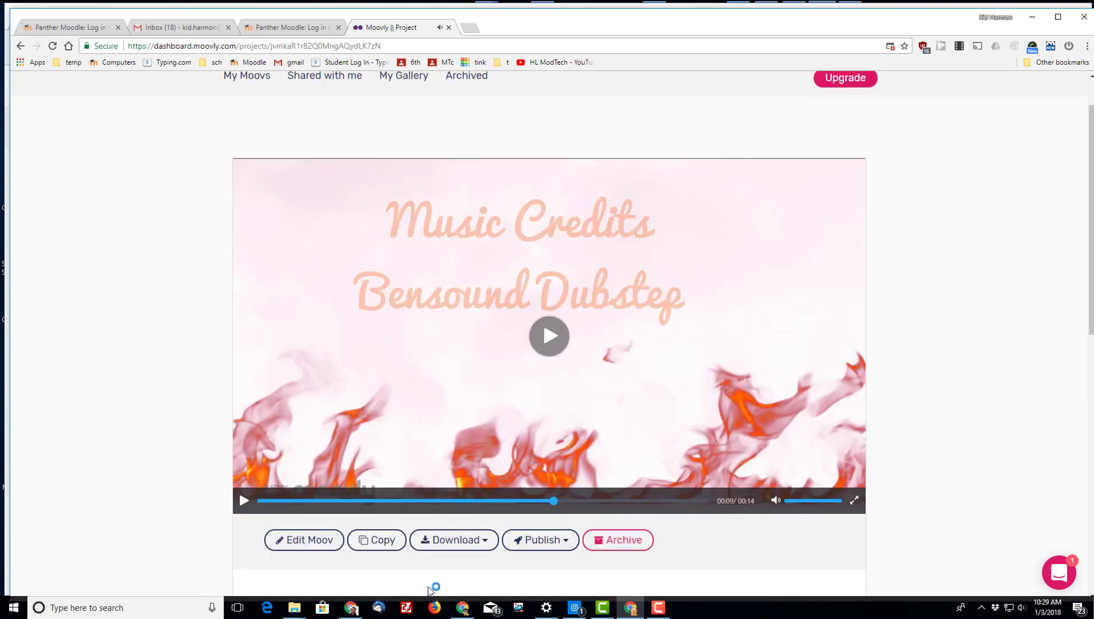
pyautogui.click(449, 541)
pyautogui.scroll(-1, 450, 551)
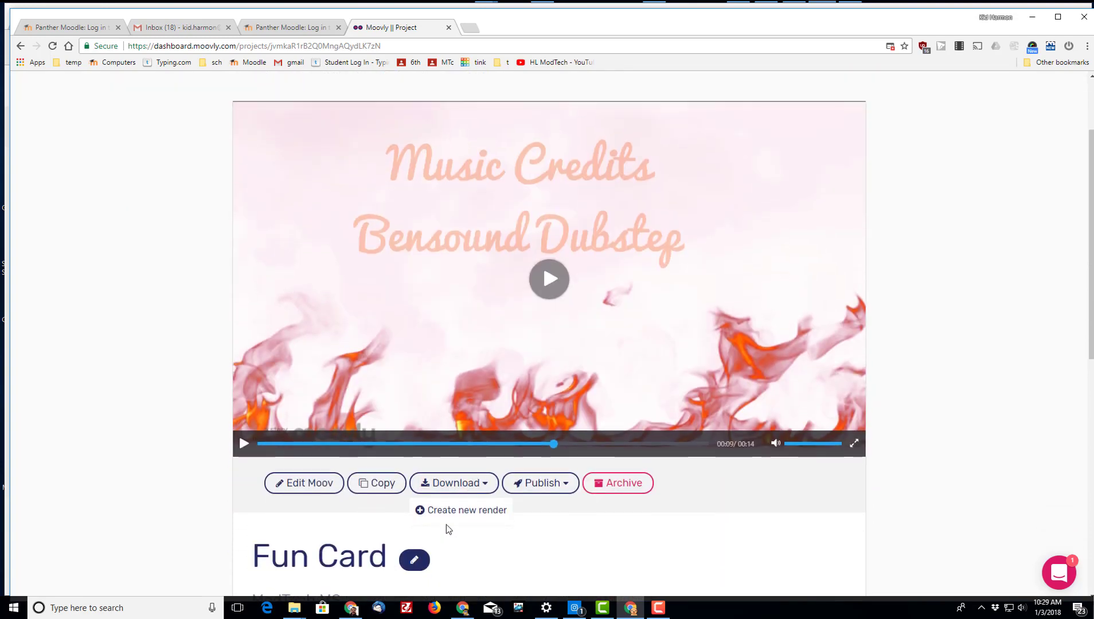
pyautogui.click(450, 512)
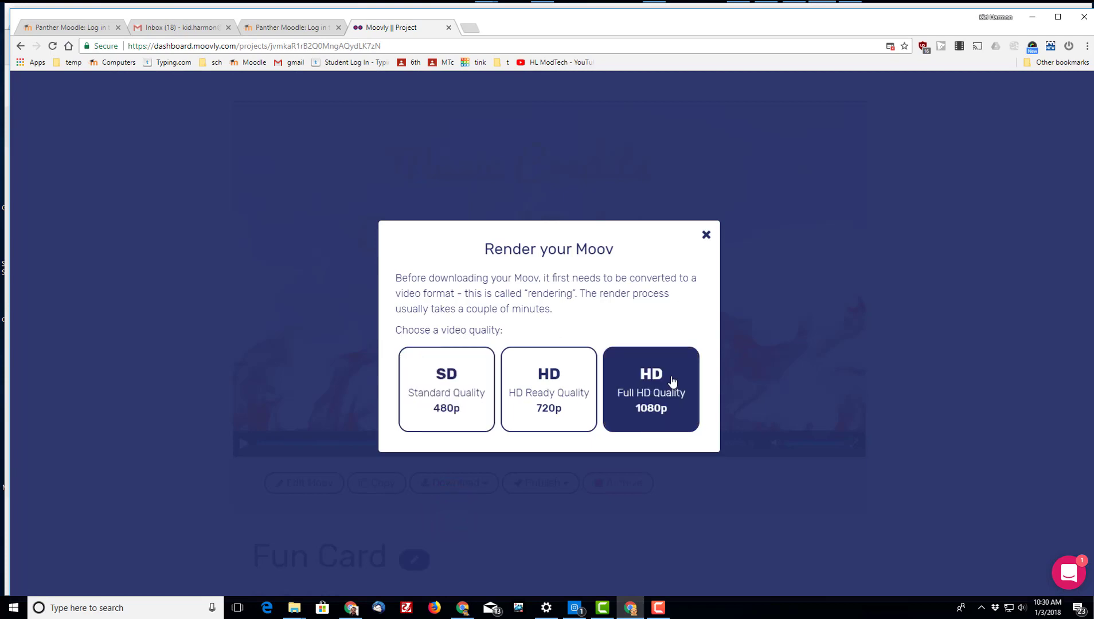
pyautogui.click(456, 401)
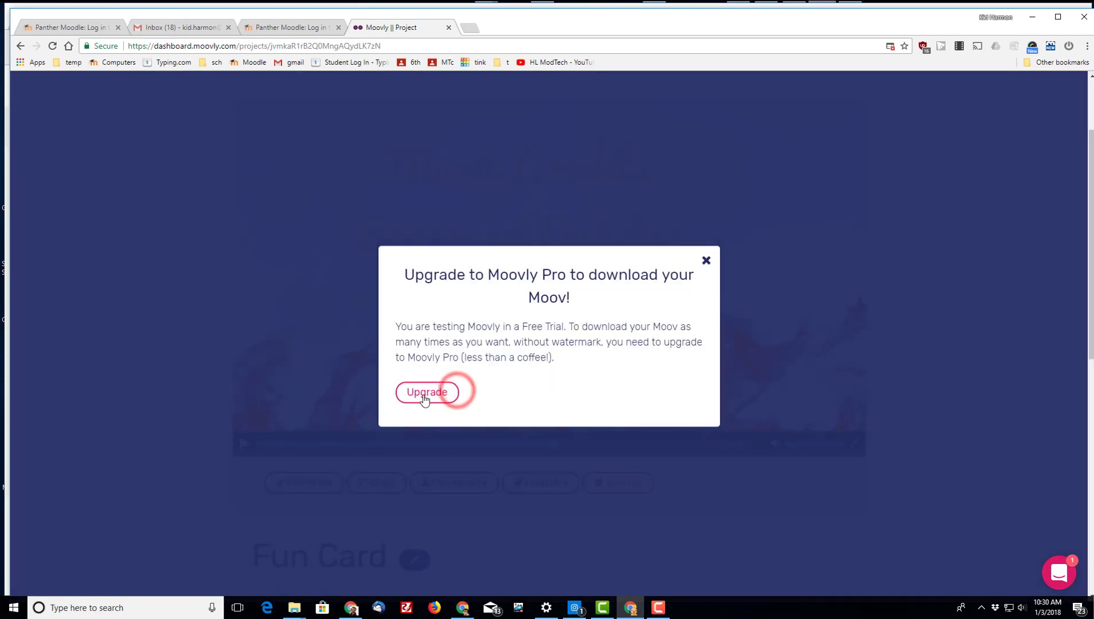
pyautogui.click(704, 263)
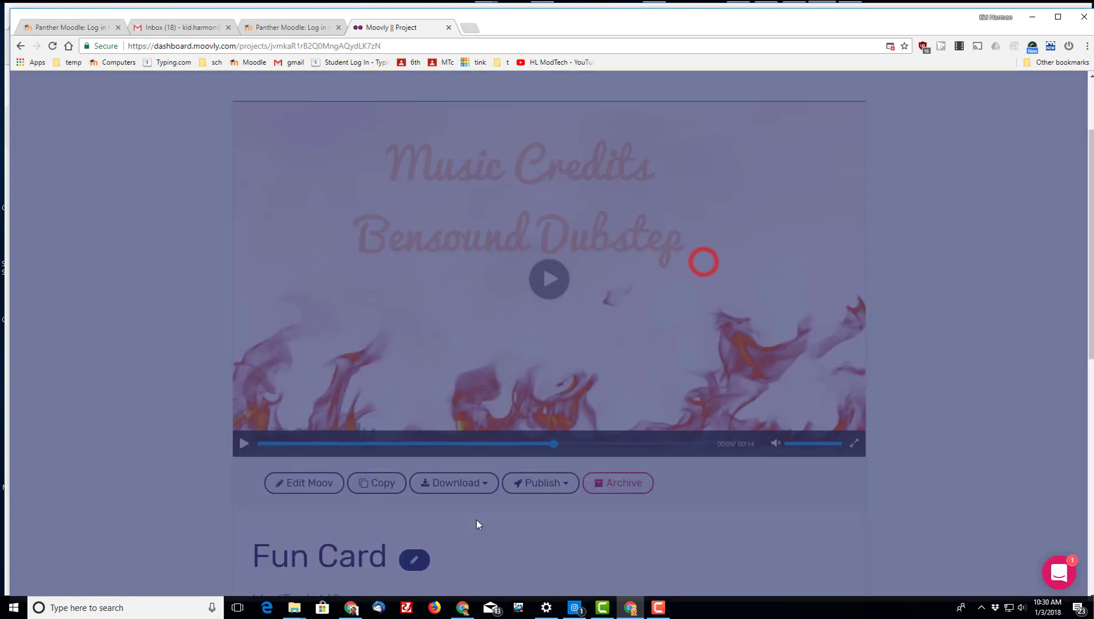
# Step: Publish Fun Card to YouTube and agree to the intellectual property rights terms
pyautogui.scroll(-3, 430, 518)
pyautogui.scroll(3, 473, 471)
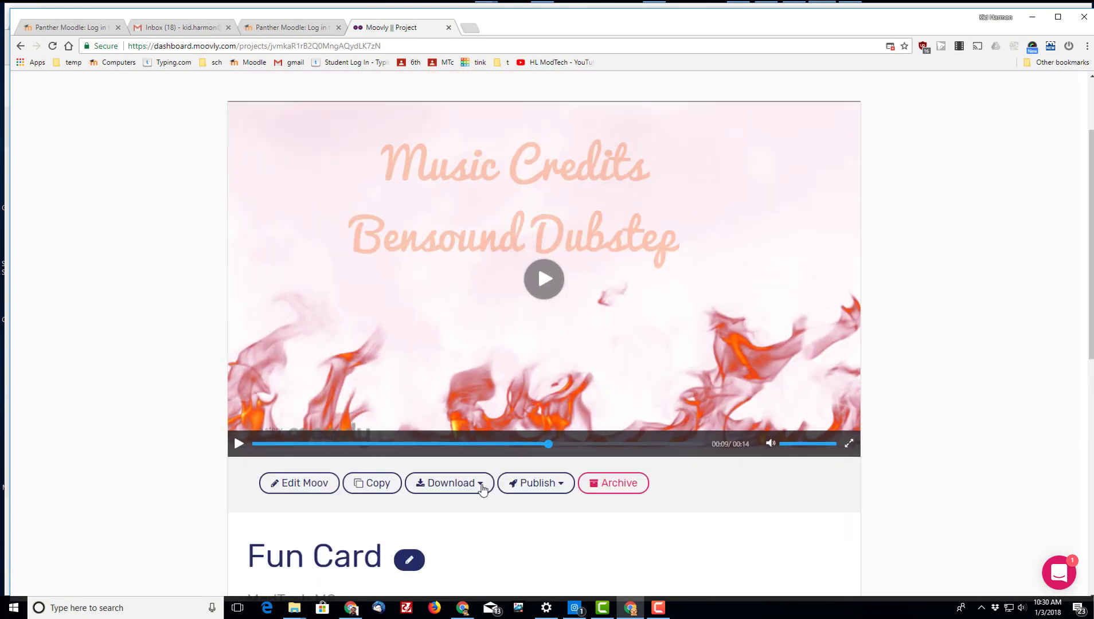
pyautogui.click(533, 483)
pyautogui.scroll(-1, 531, 481)
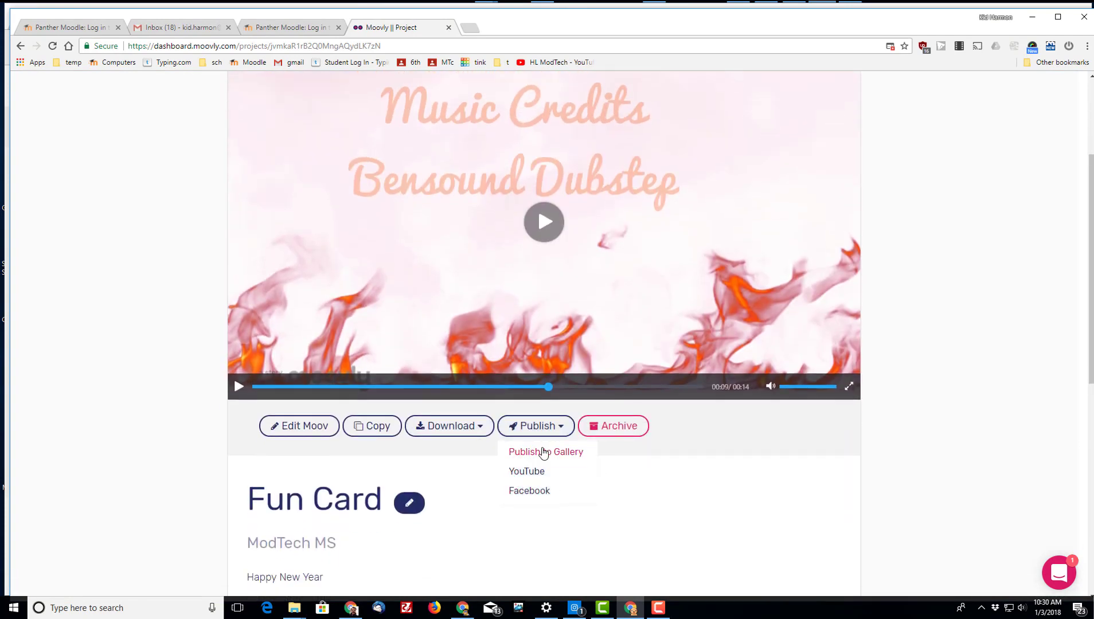
pyautogui.click(523, 473)
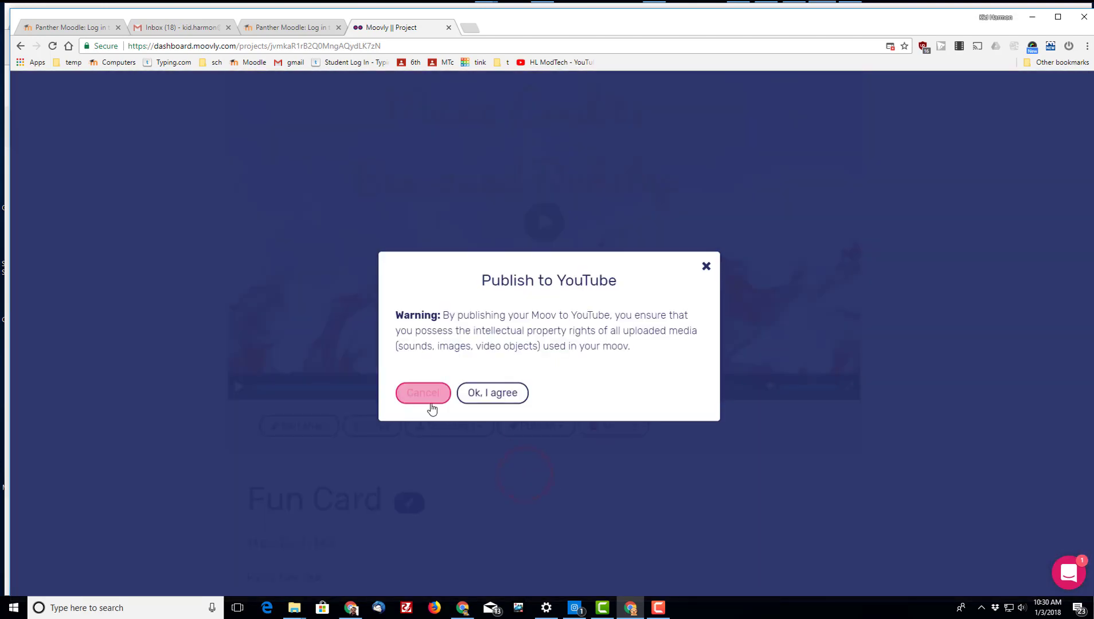
pyautogui.click(492, 393)
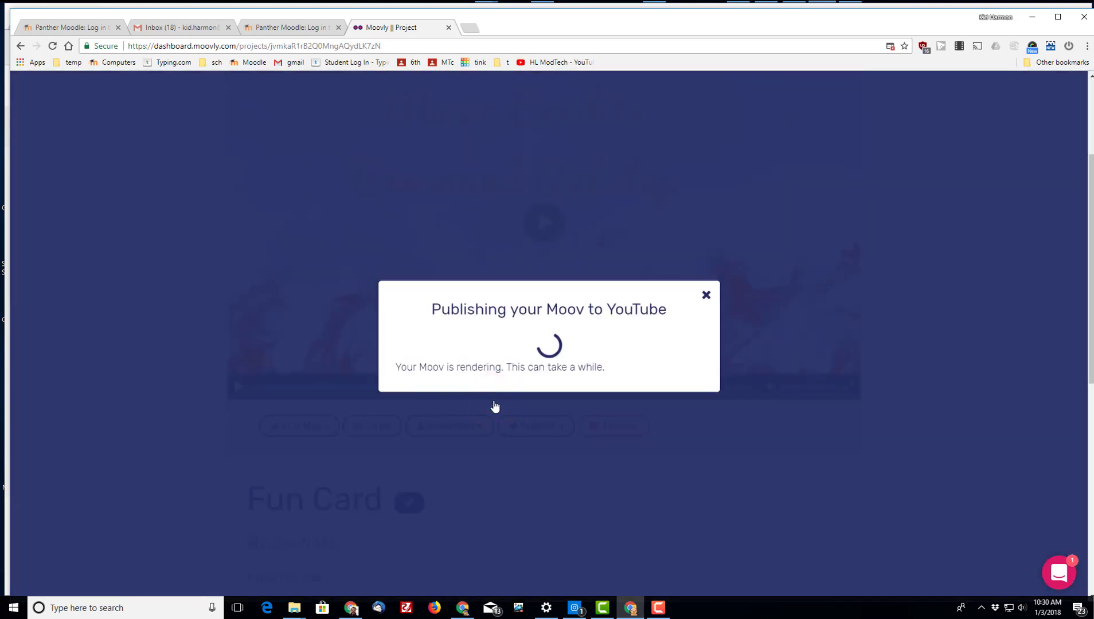